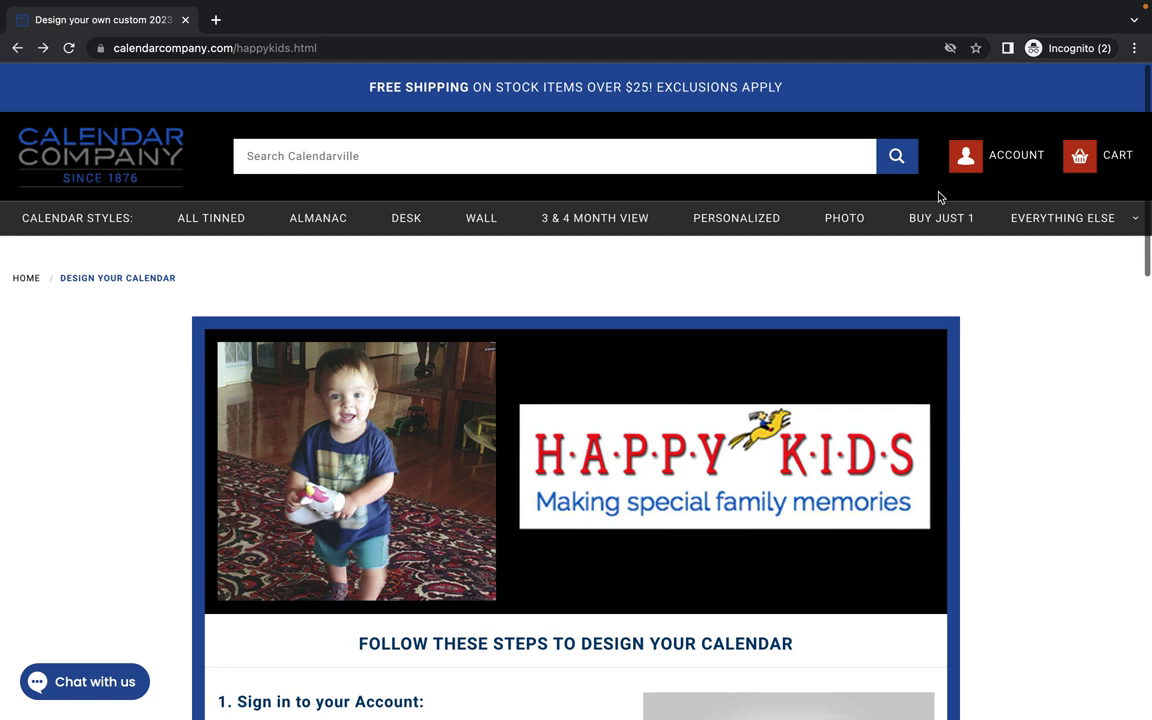
- Open the saved calendar design "Test 1" for editing from My Designs in the customer account
click(1027, 156)
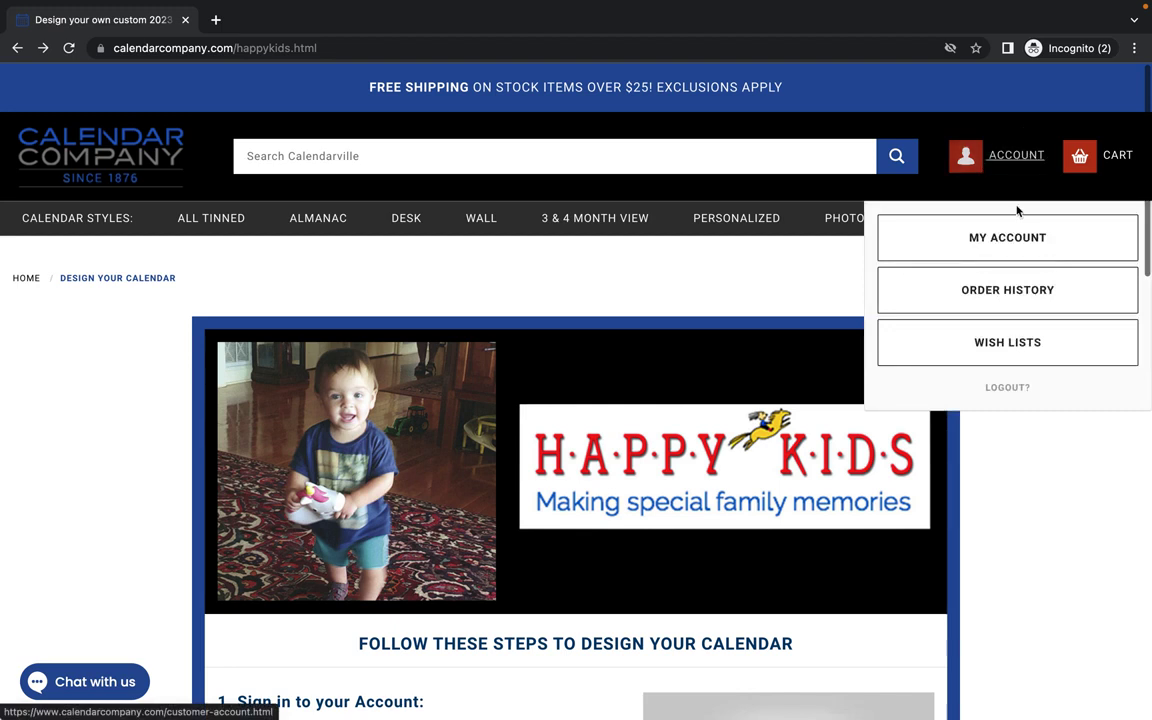
click(1015, 247)
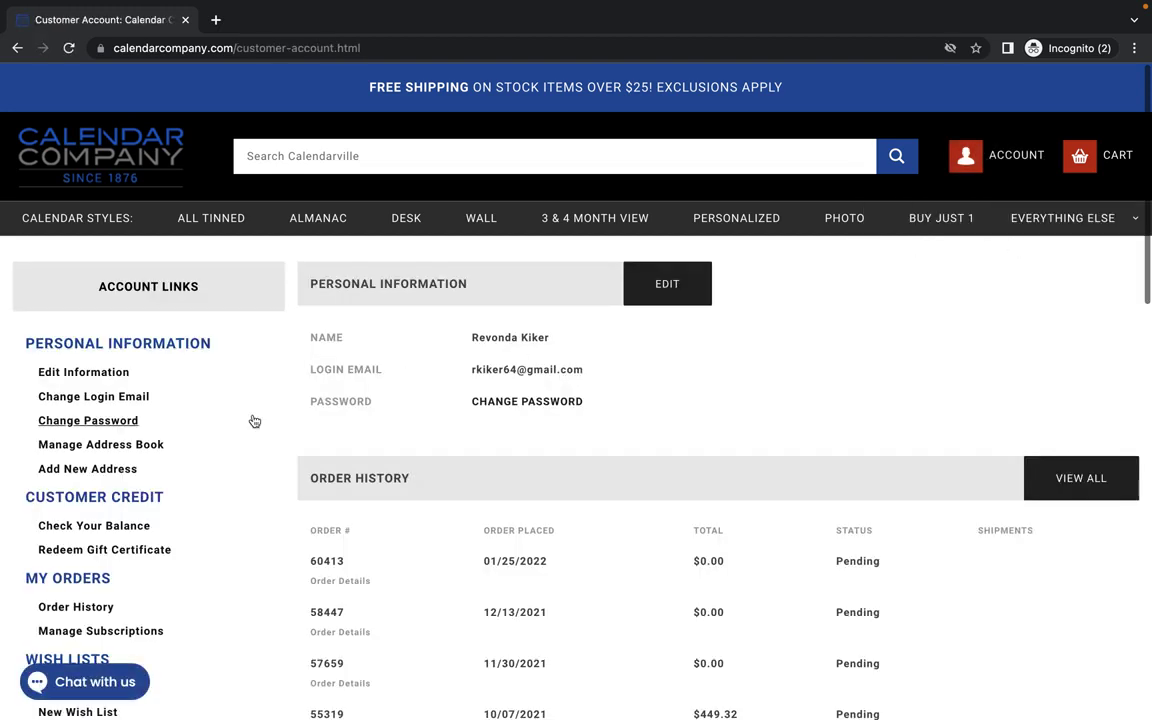
scroll(243, 488, down, 2)
scroll(243, 488, down, 2)
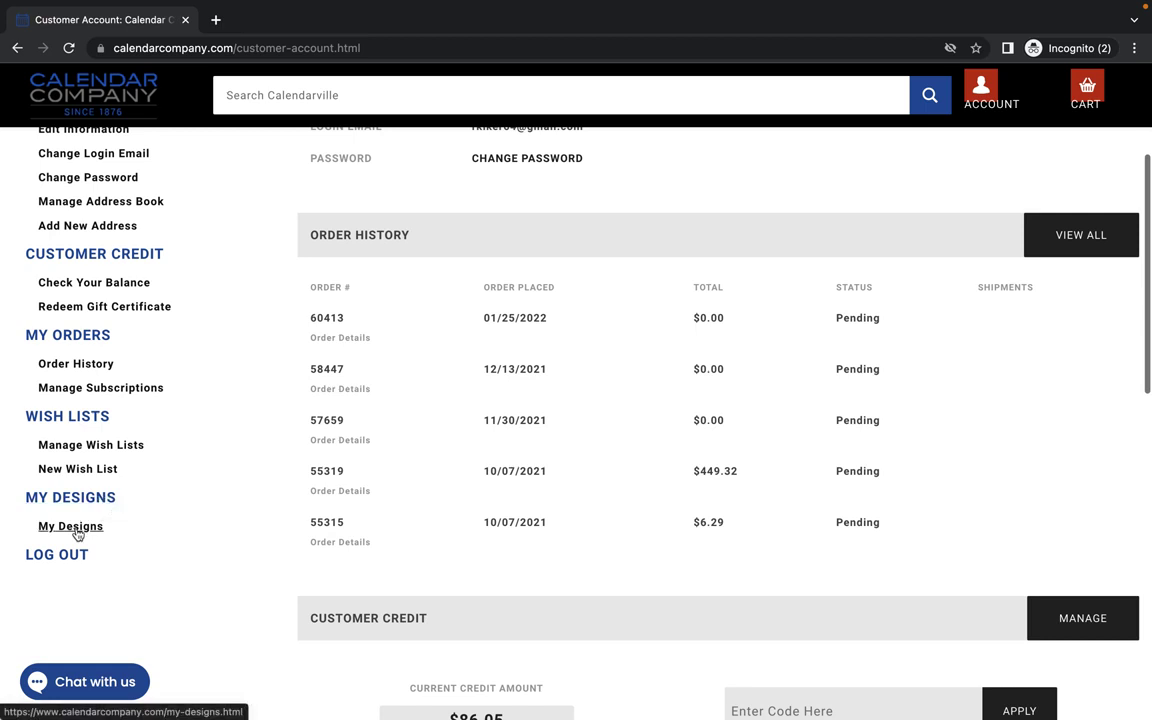
click(77, 535)
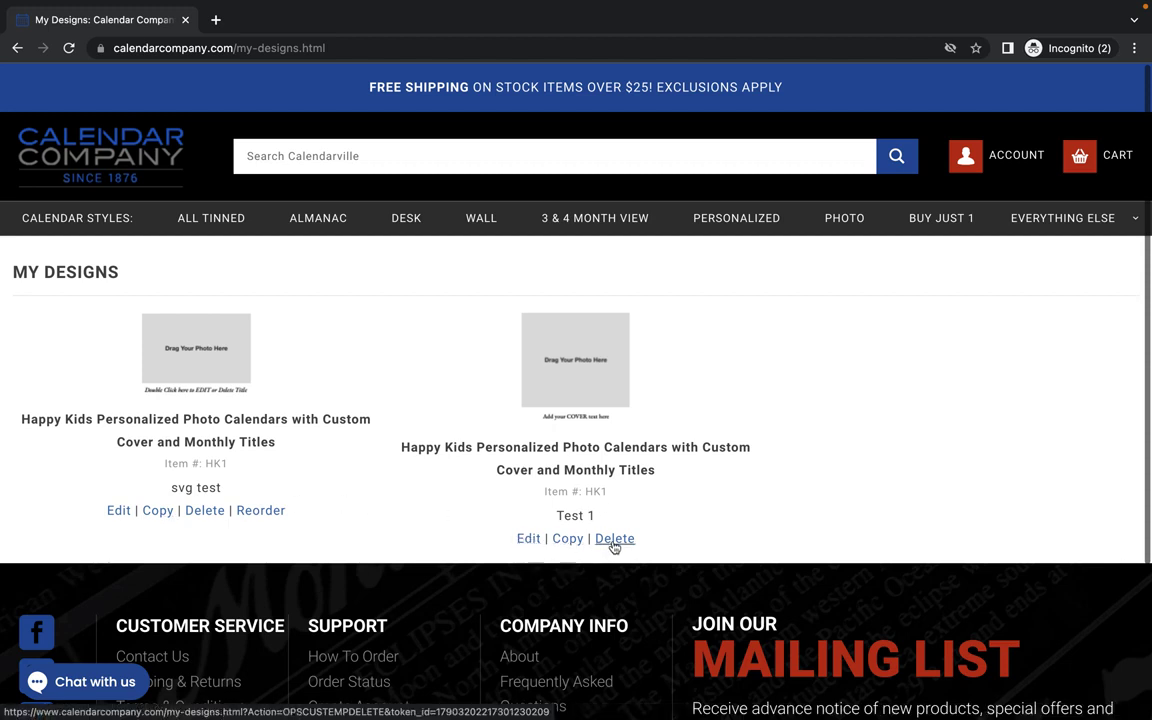
click(529, 540)
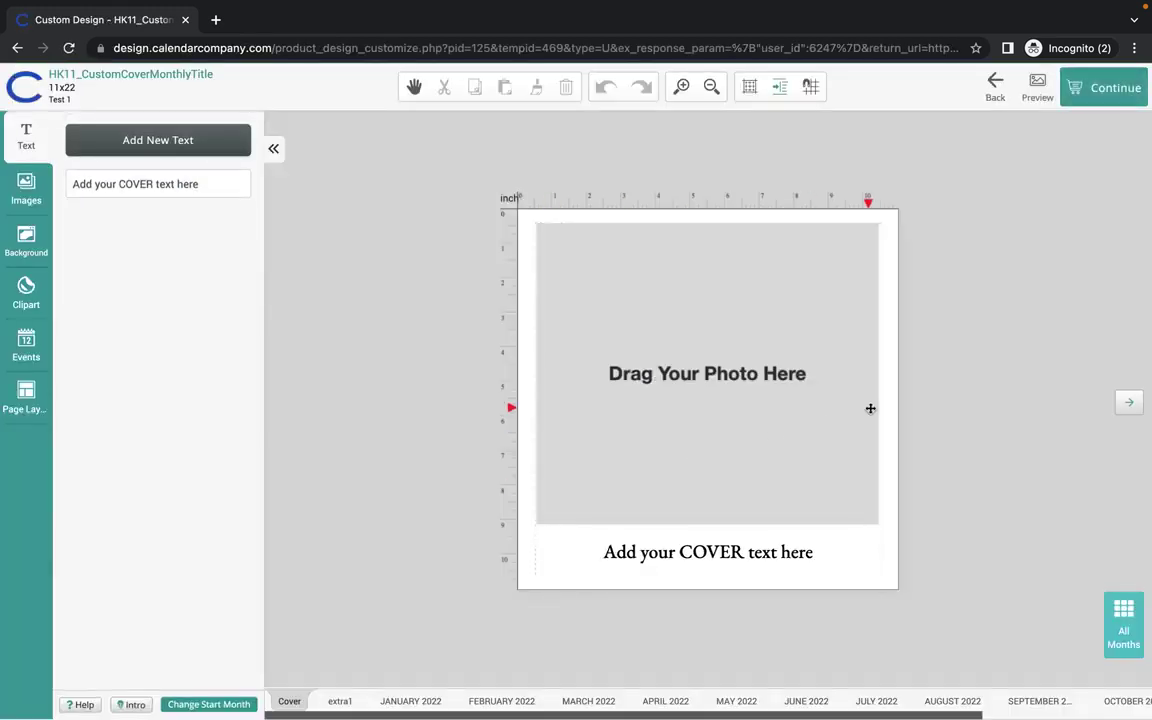
- Display the top and bottom of the January 2022 page together and view February 2022 the same way
click(419, 704)
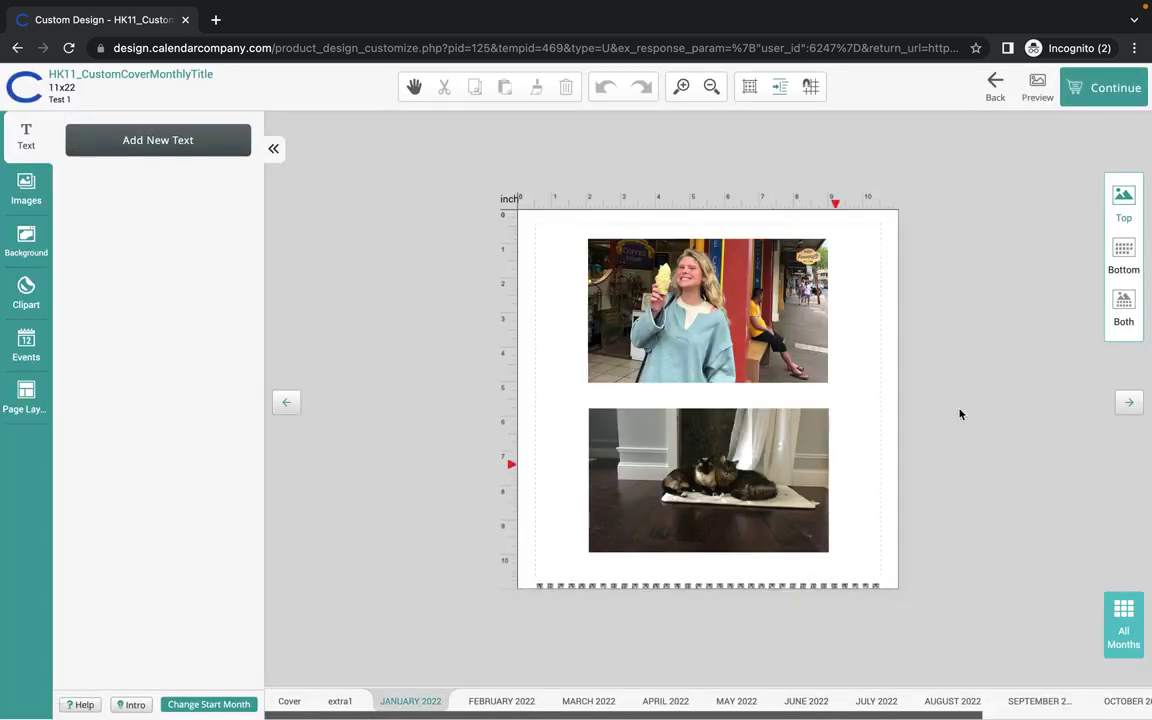
click(1125, 305)
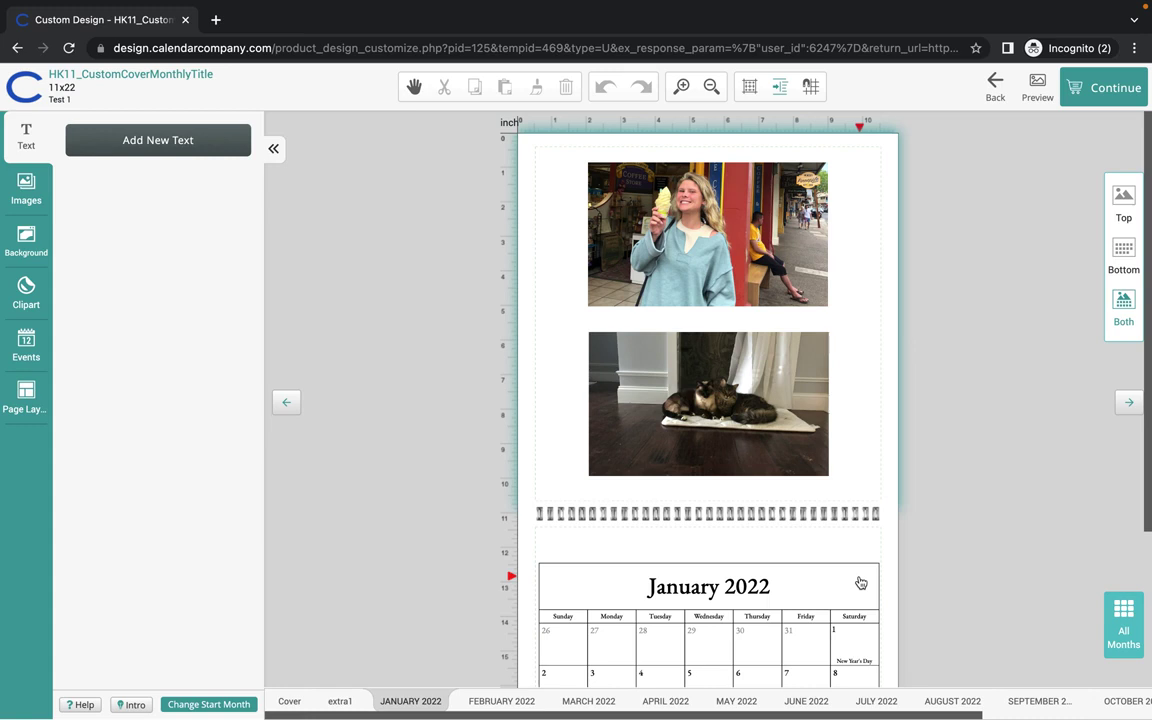
click(515, 703)
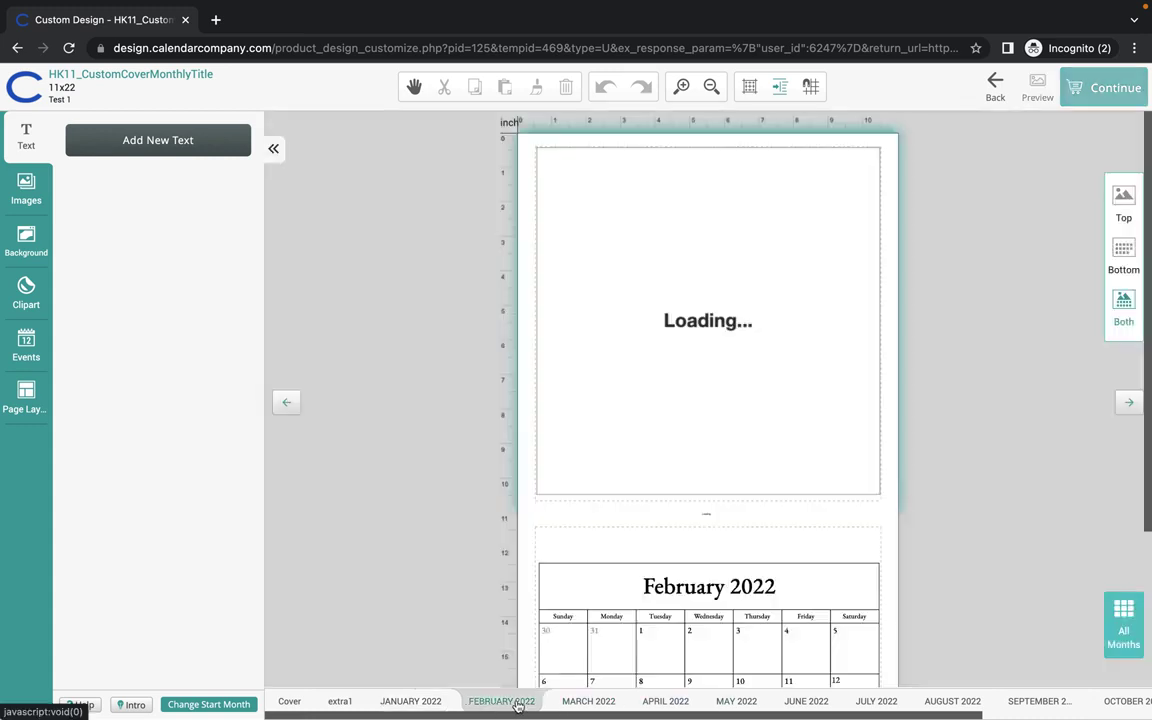
- Go to March 2022 and import five gallery photos into the design: the tabby cat portrait, brown dog, red-lit selfie, sunset and rocky coast
click(592, 701)
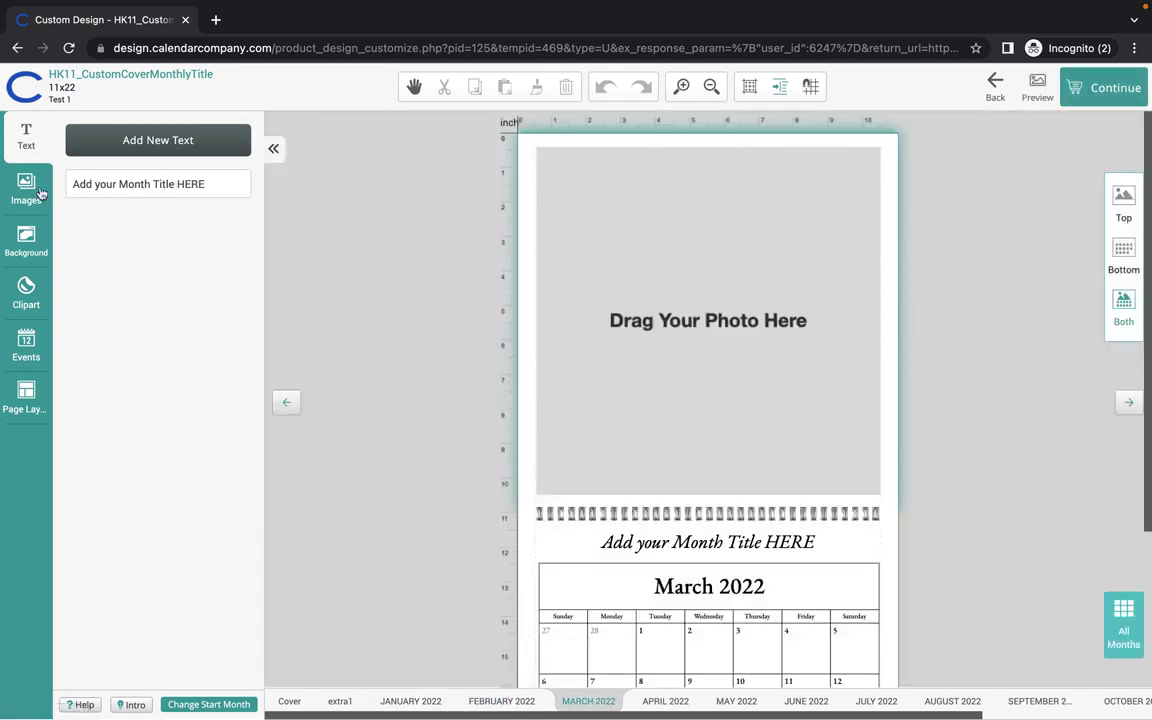
click(28, 189)
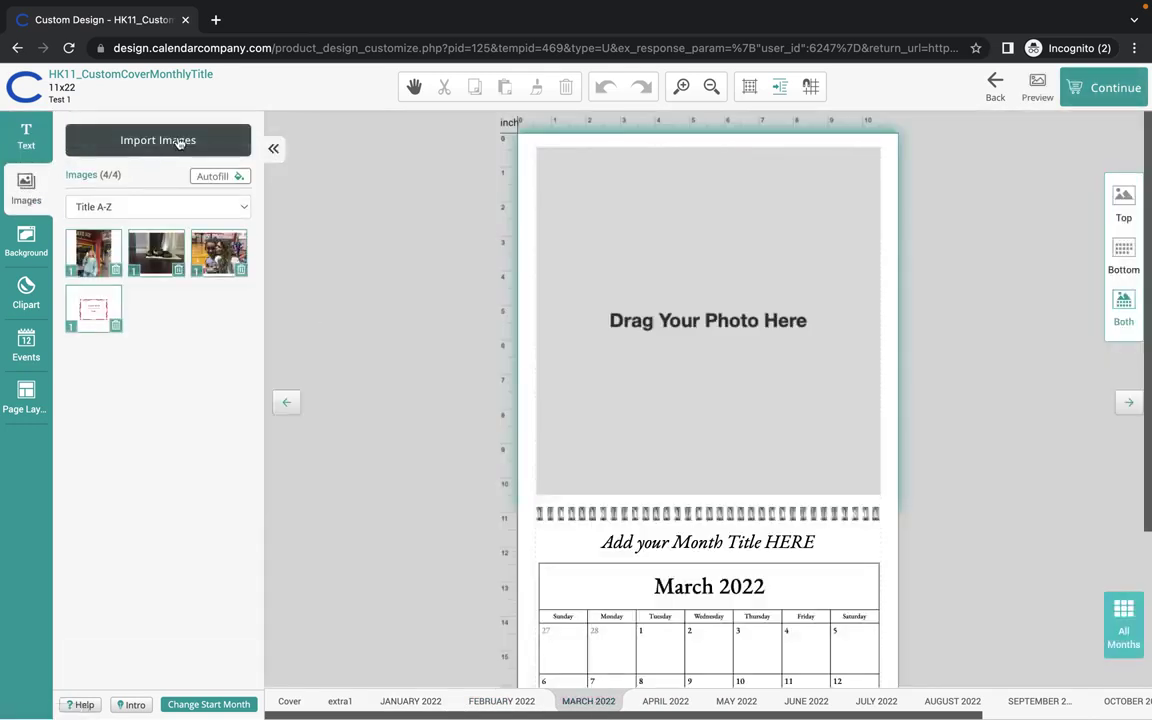
click(181, 140)
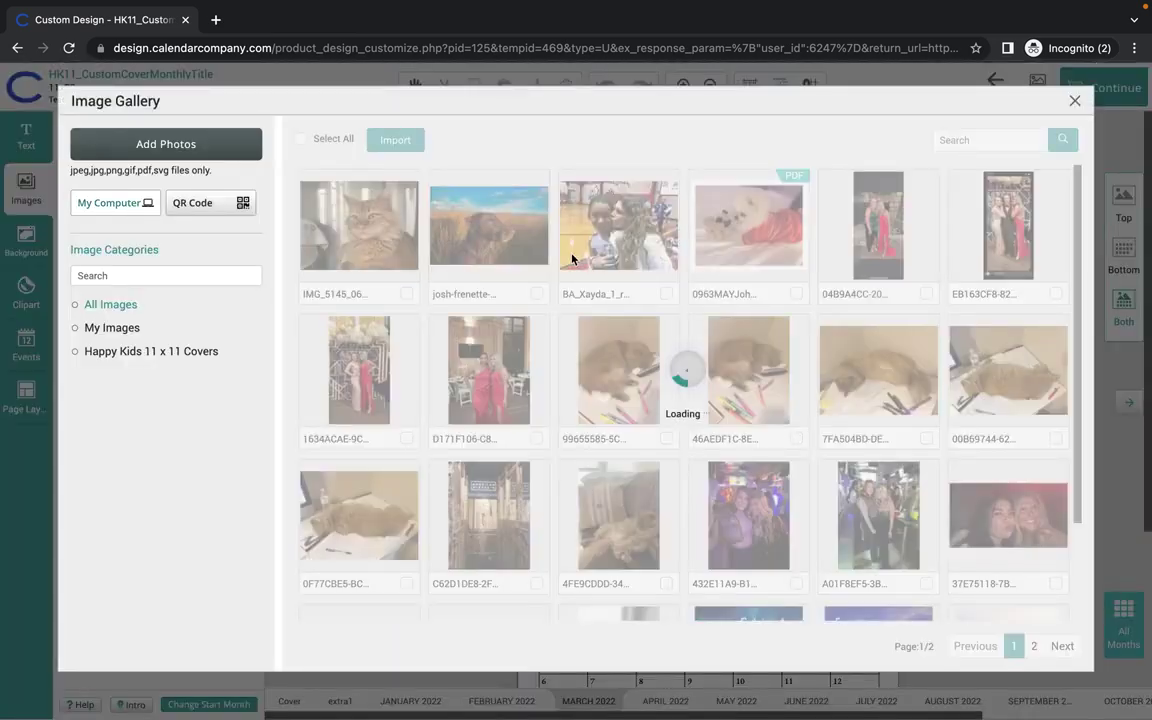
click(537, 296)
drag(537, 300, 407, 298)
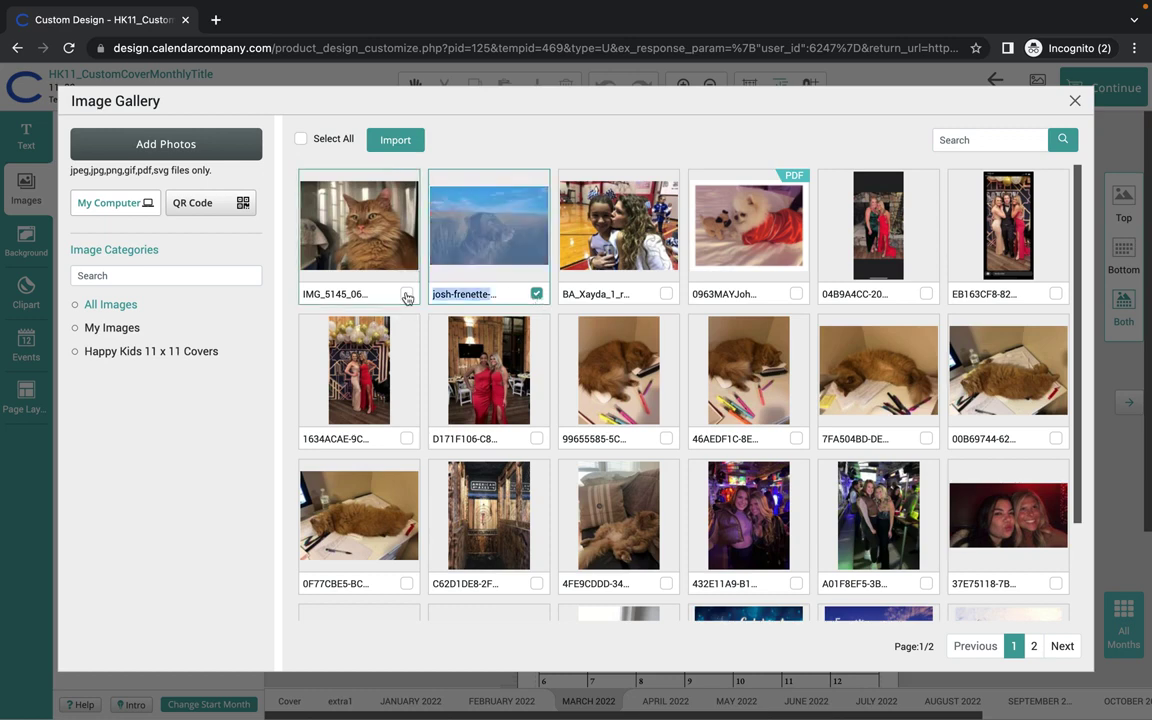
click(406, 295)
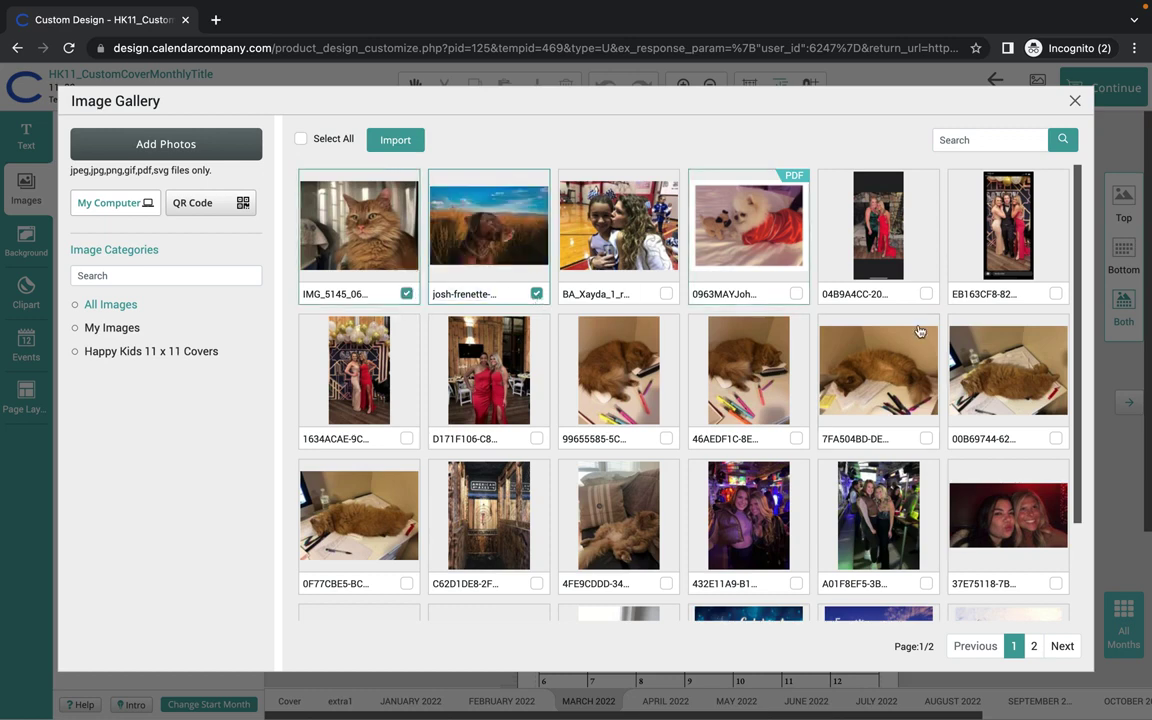
scroll(890, 425, down, 2)
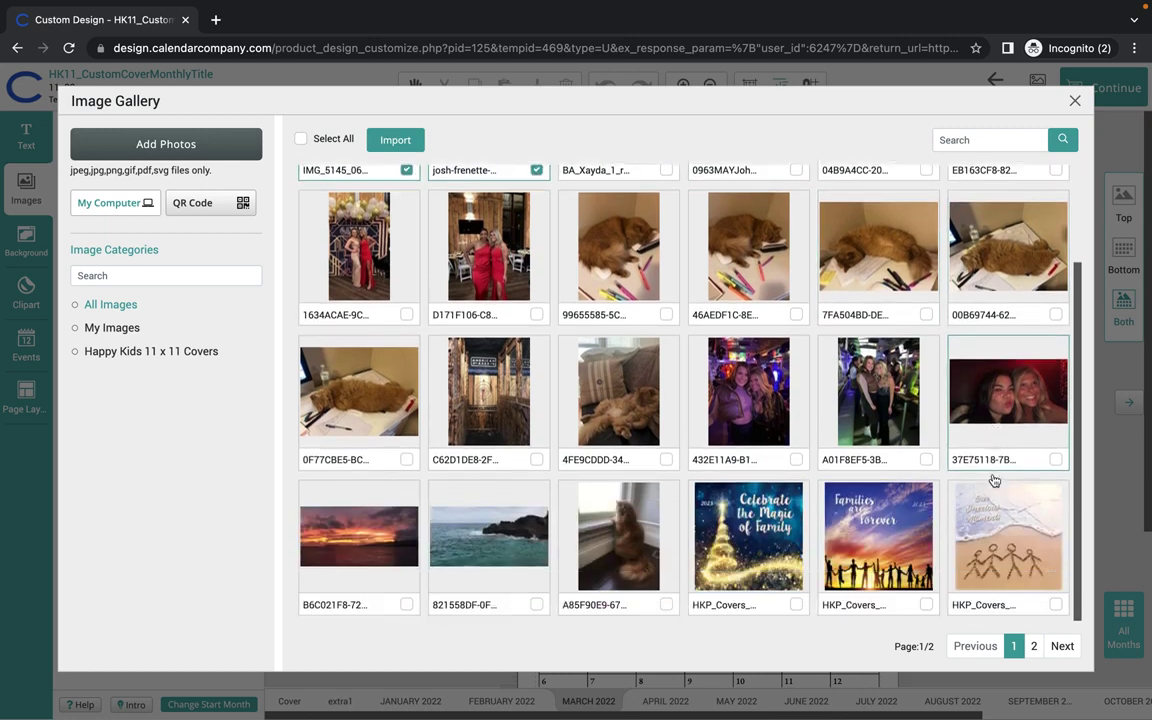
click(1056, 461)
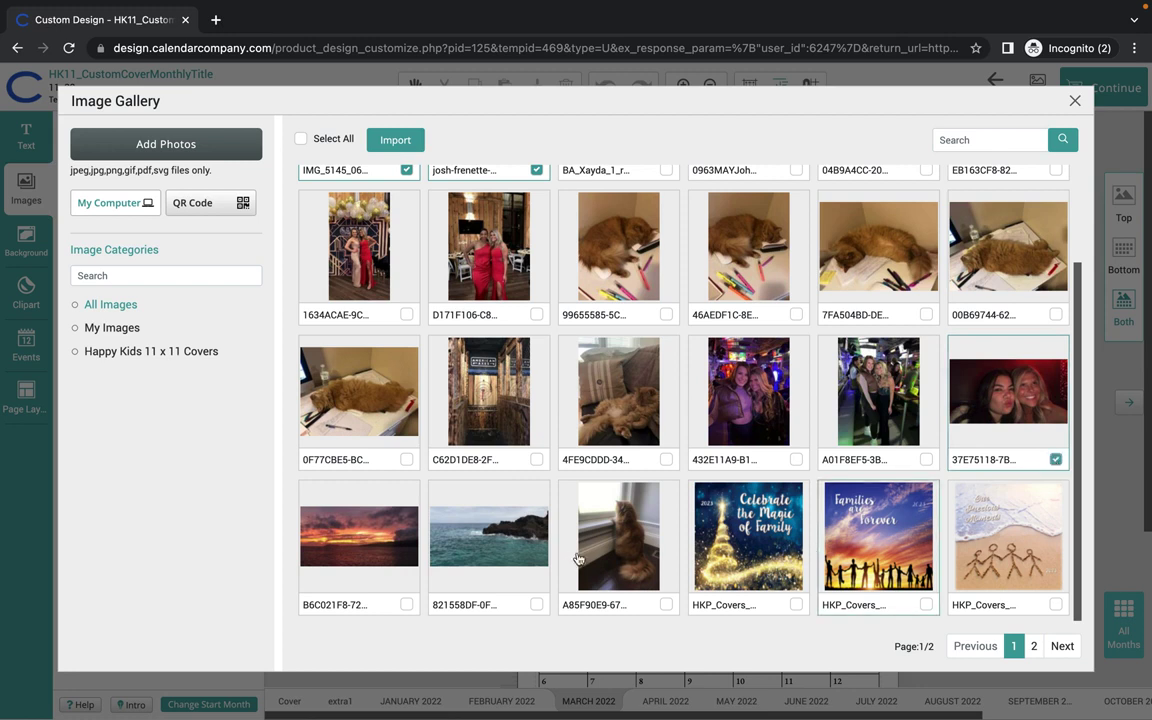
click(406, 604)
click(536, 604)
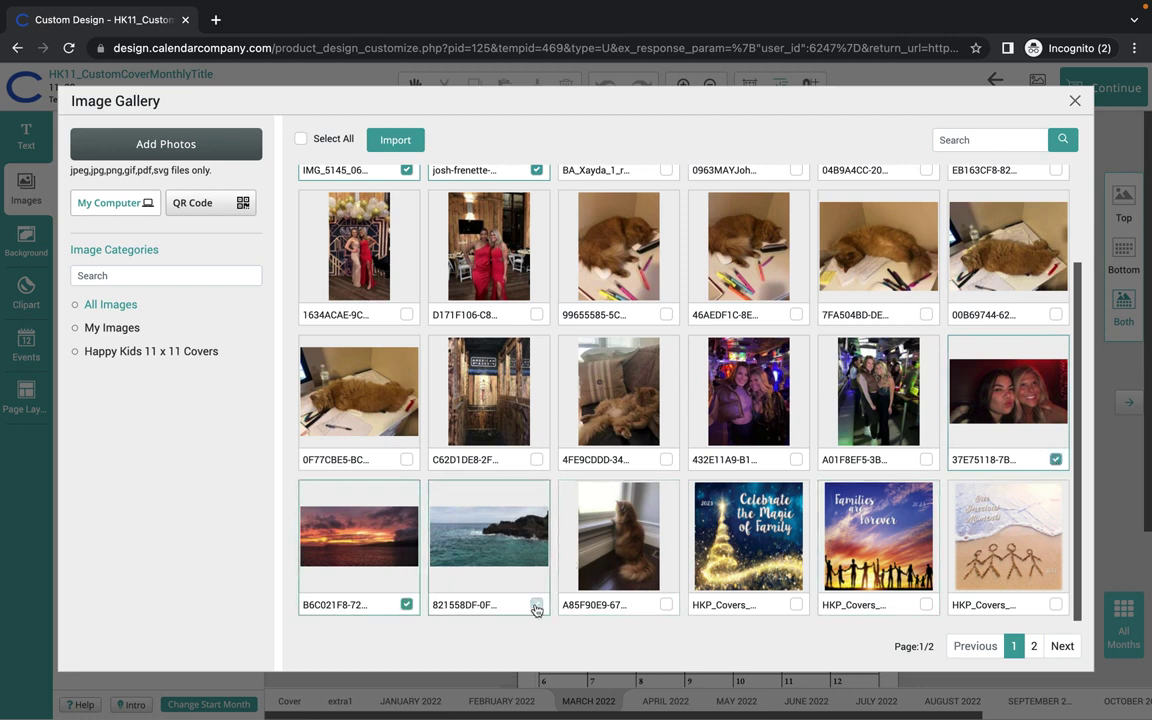
click(1033, 646)
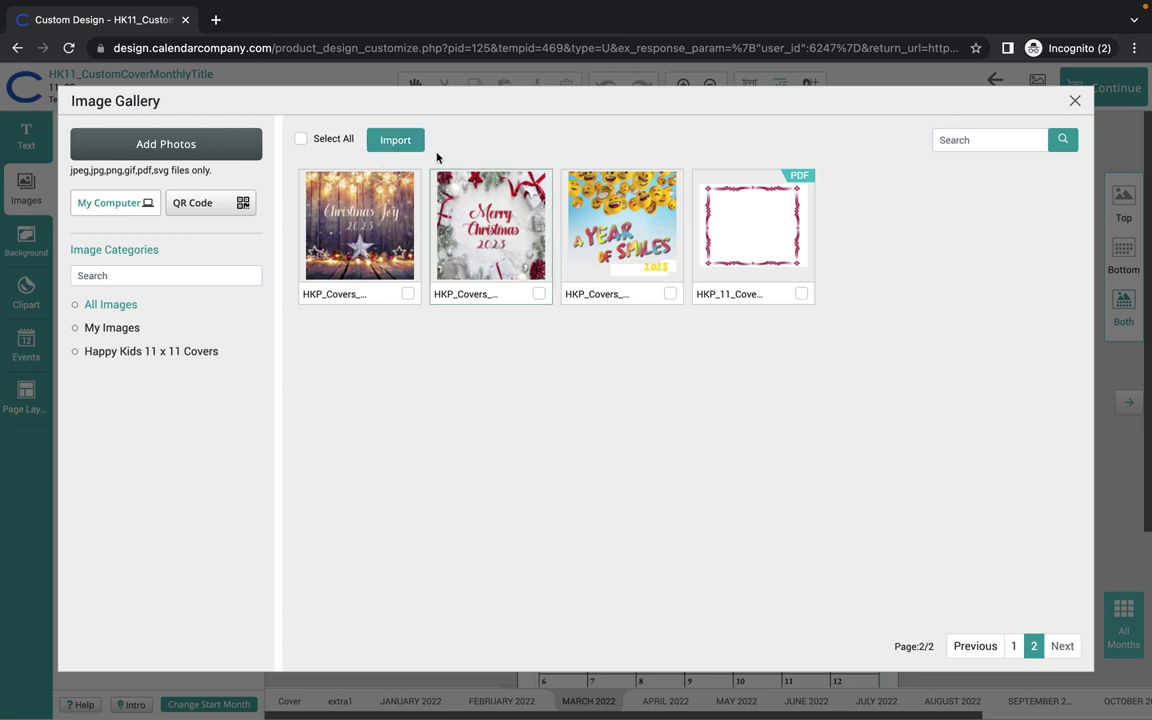
click(396, 141)
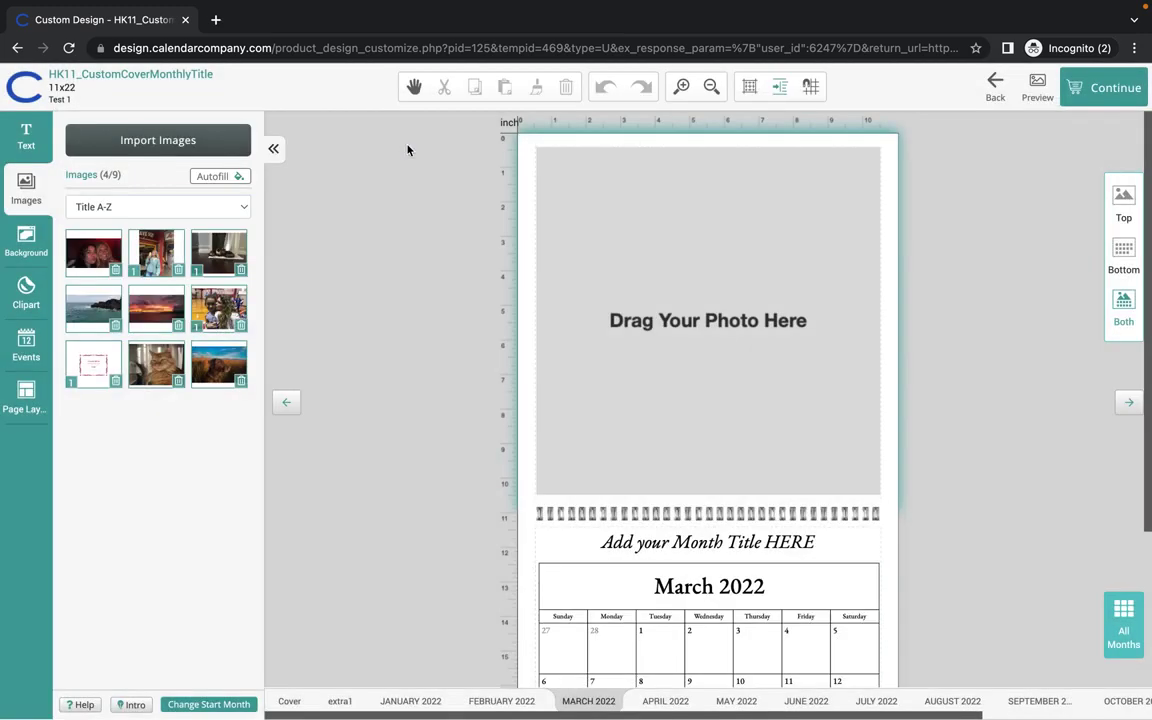
- Fill the photo areas with the red-lit selfie for March 2022, the sunset for April and the rocky coast for May
scroll(704, 450, down, 1)
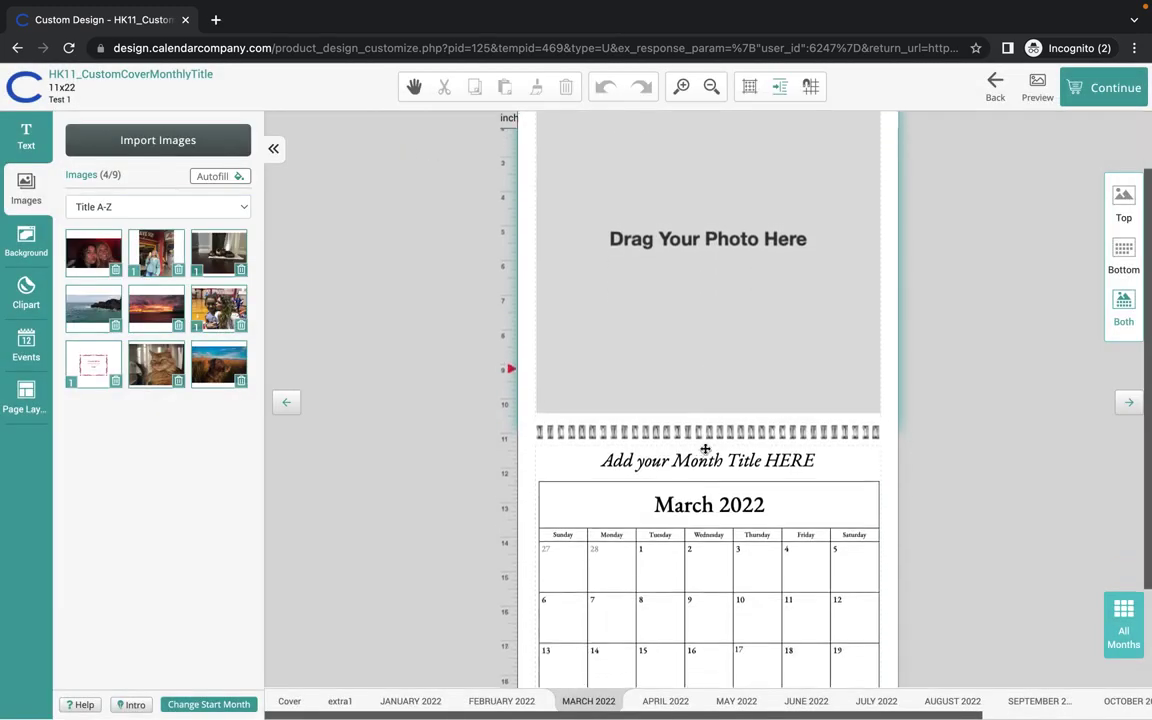
scroll(704, 450, up, 1)
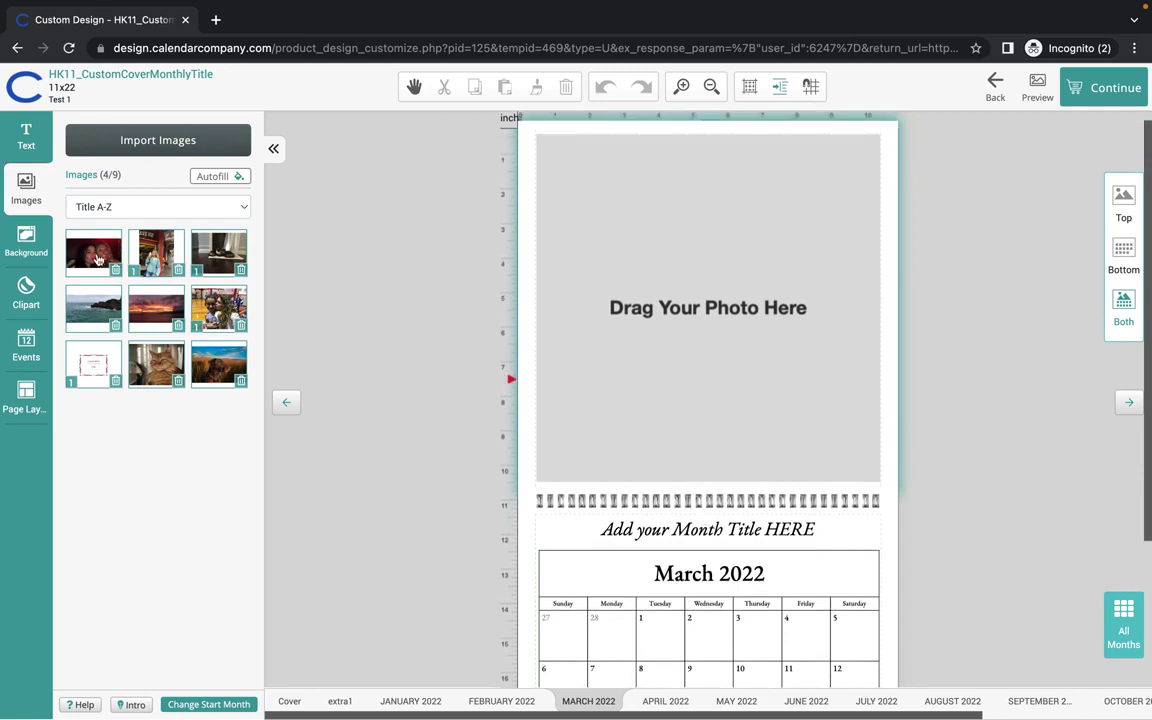
drag(91, 240, 699, 275)
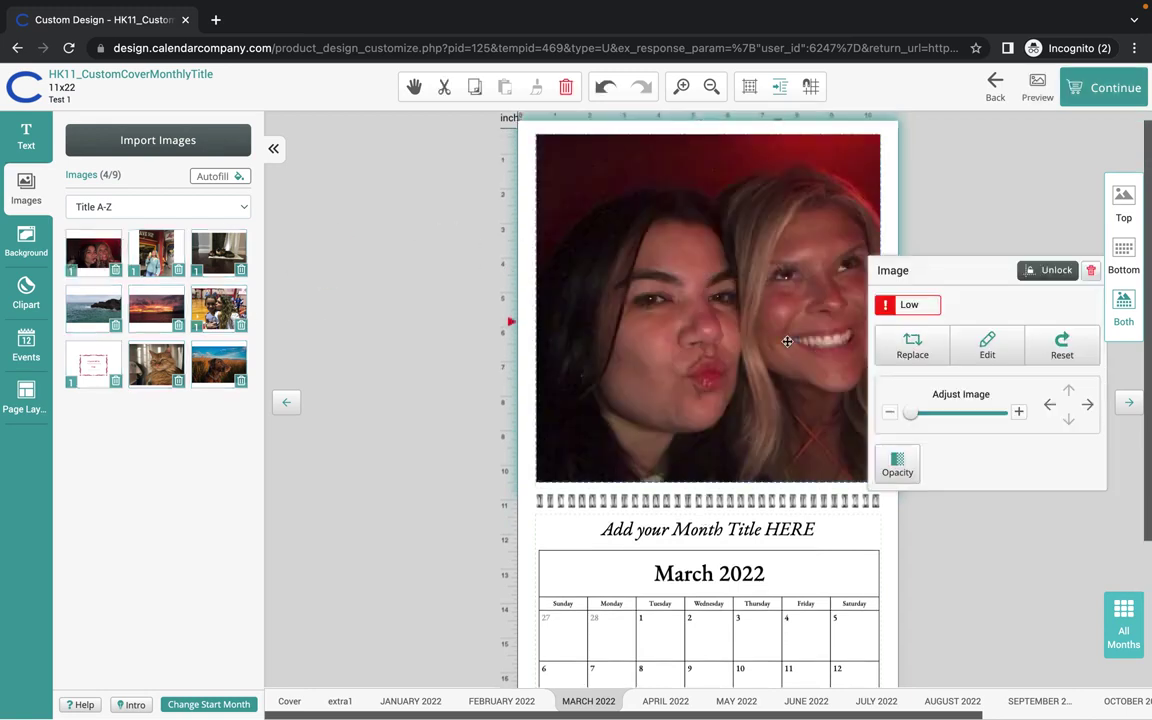
click(665, 701)
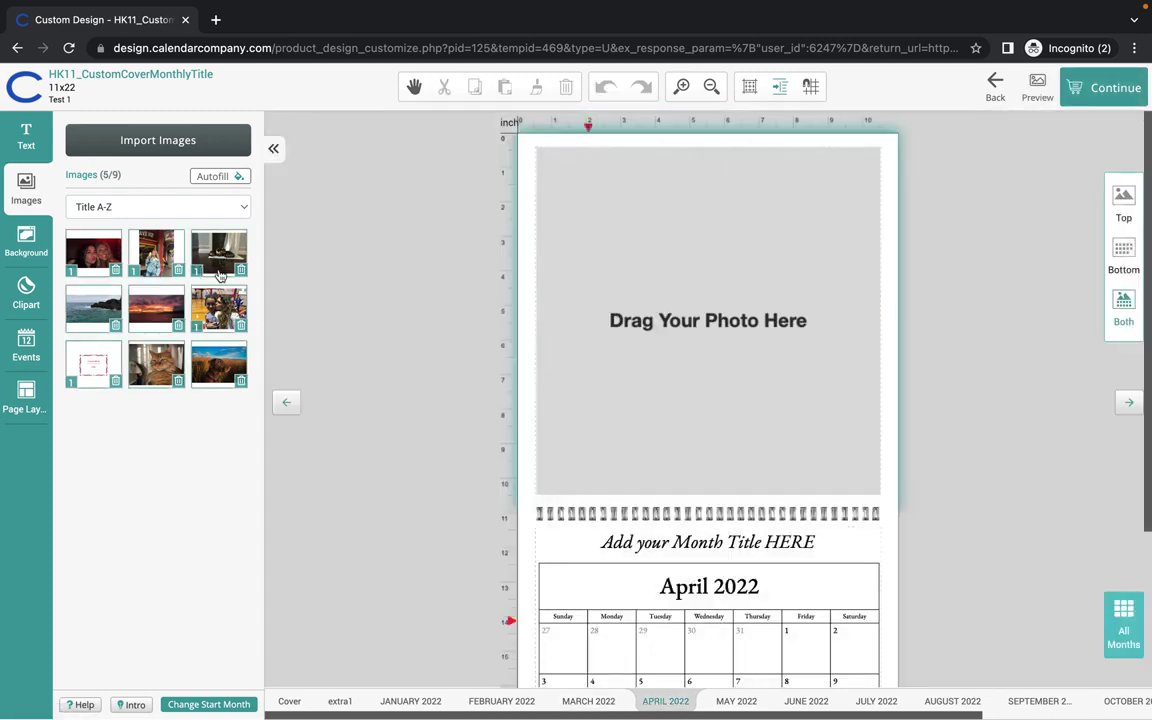
drag(156, 300, 663, 283)
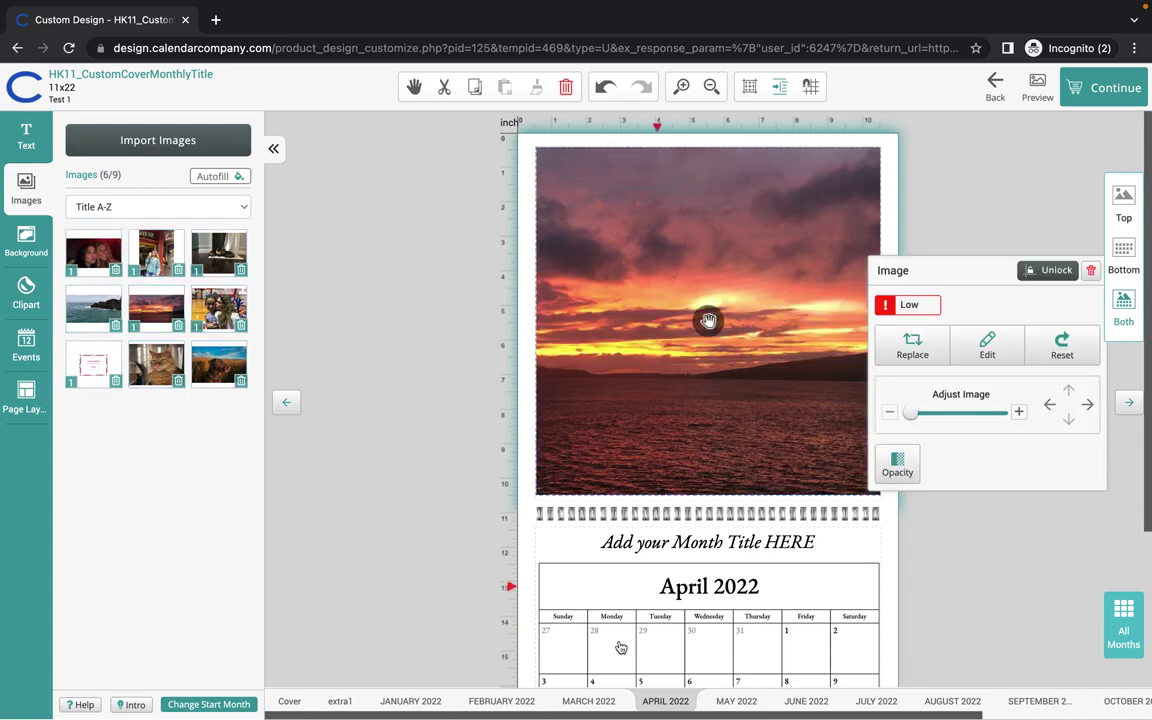
click(728, 702)
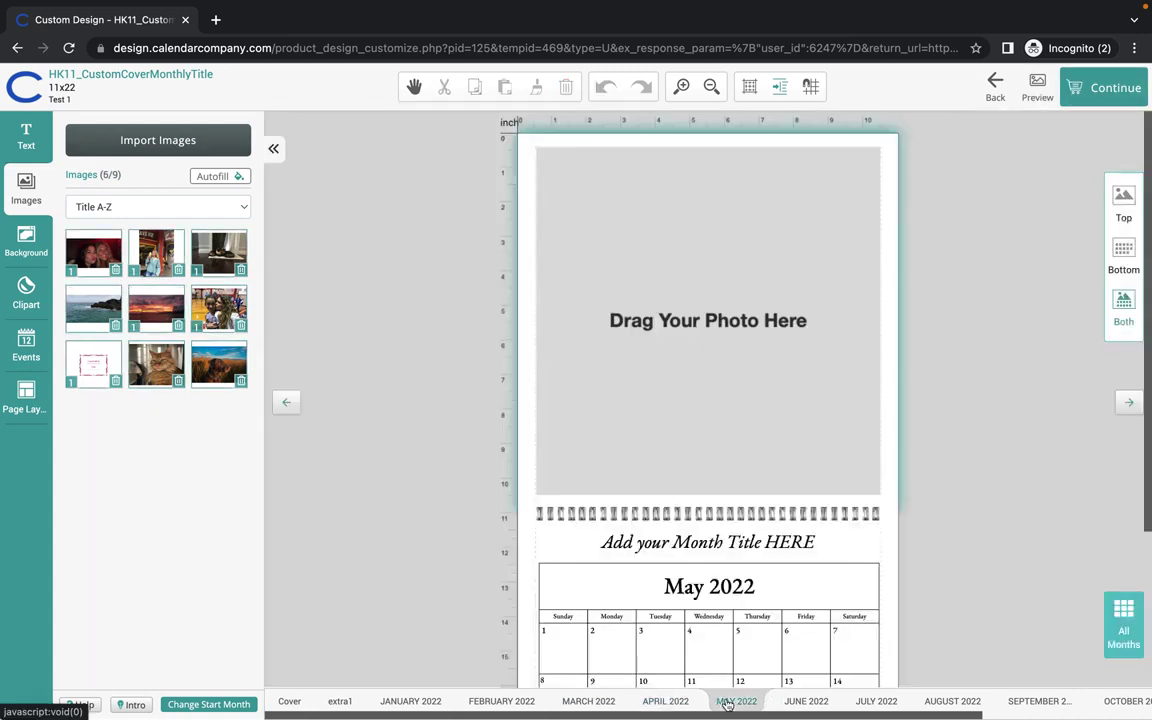
drag(113, 307, 661, 313)
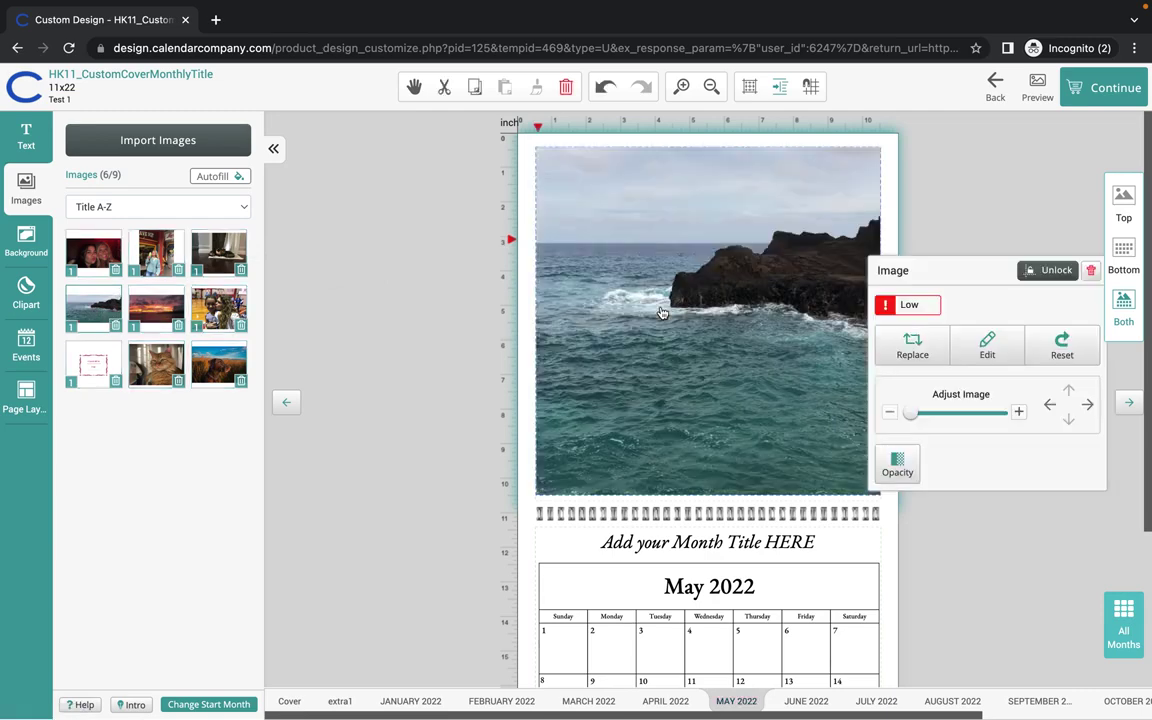
- Place the red-lit selfie on the June 2022 page and the photo of the woman with ice cream on July 2022
click(805, 700)
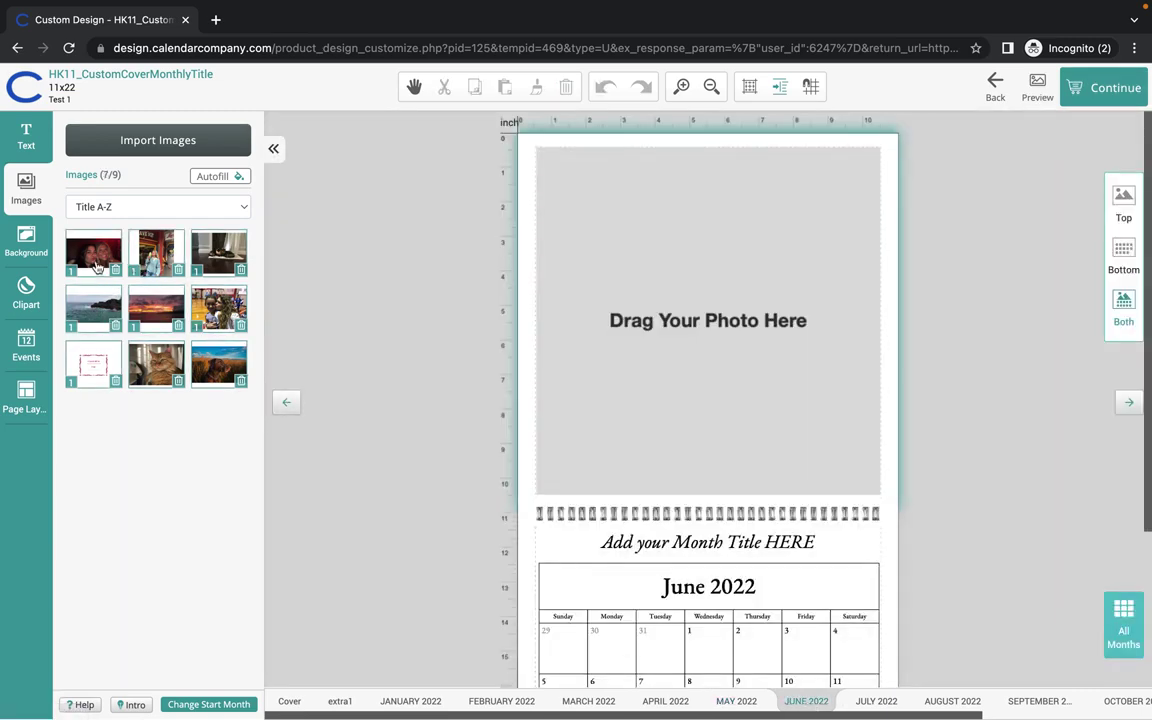
drag(88, 243, 689, 316)
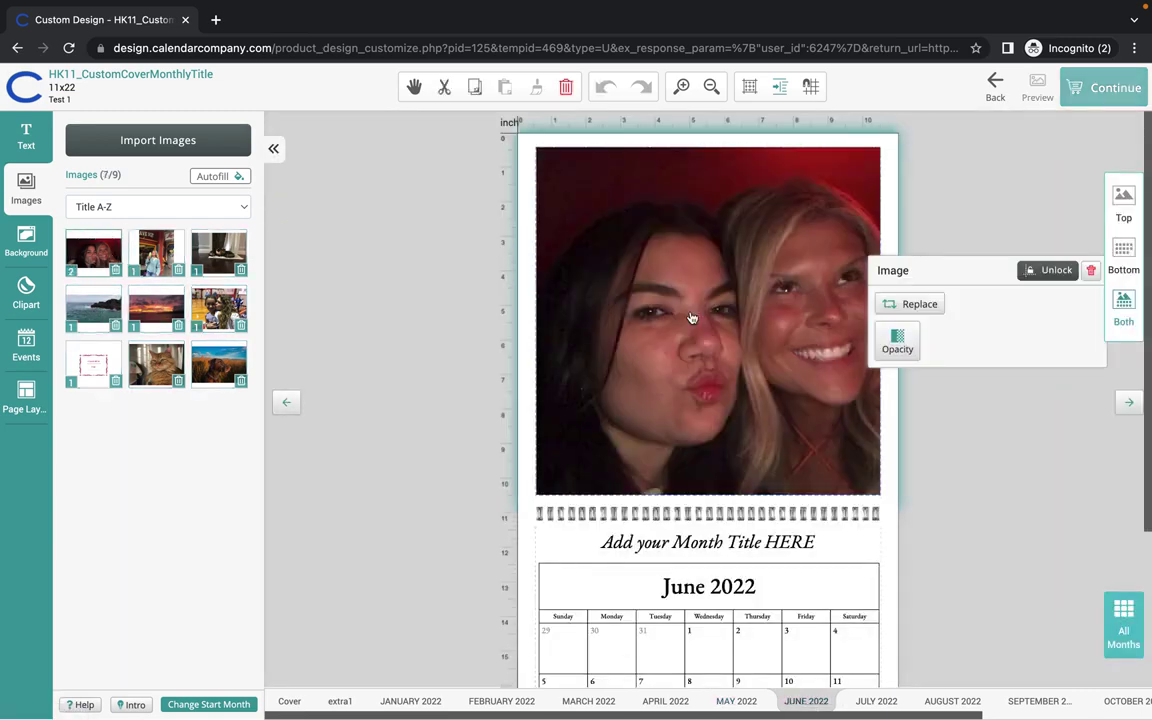
click(875, 700)
drag(160, 262, 648, 377)
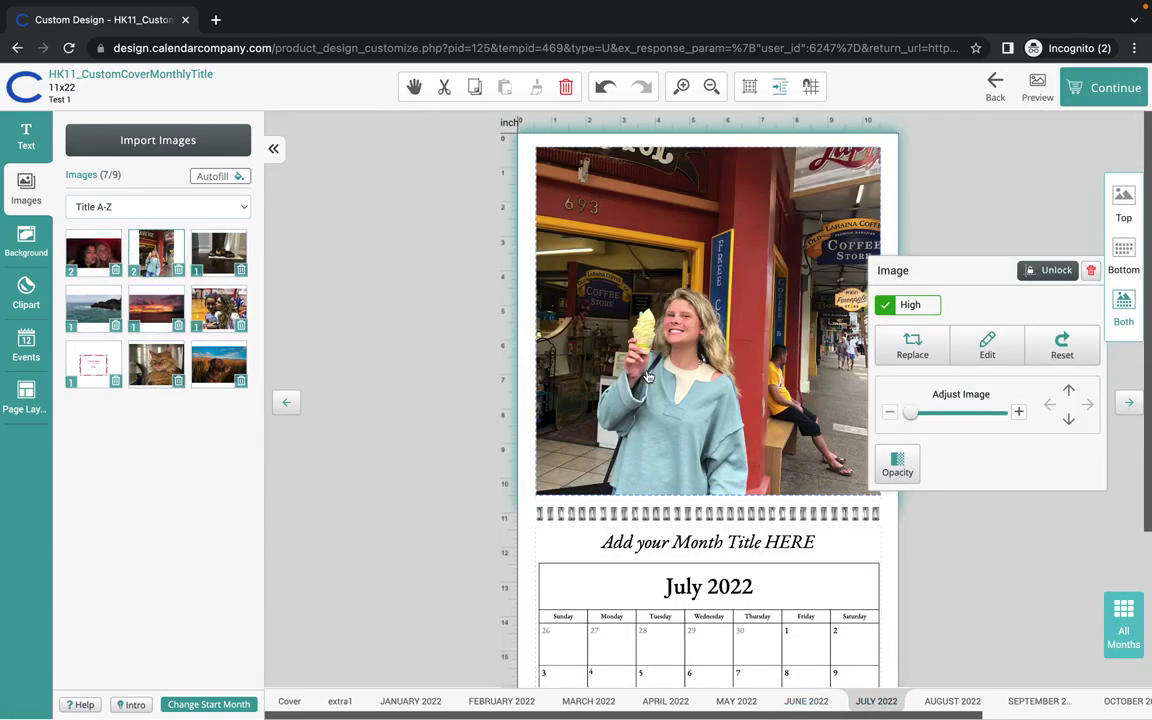
click(985, 566)
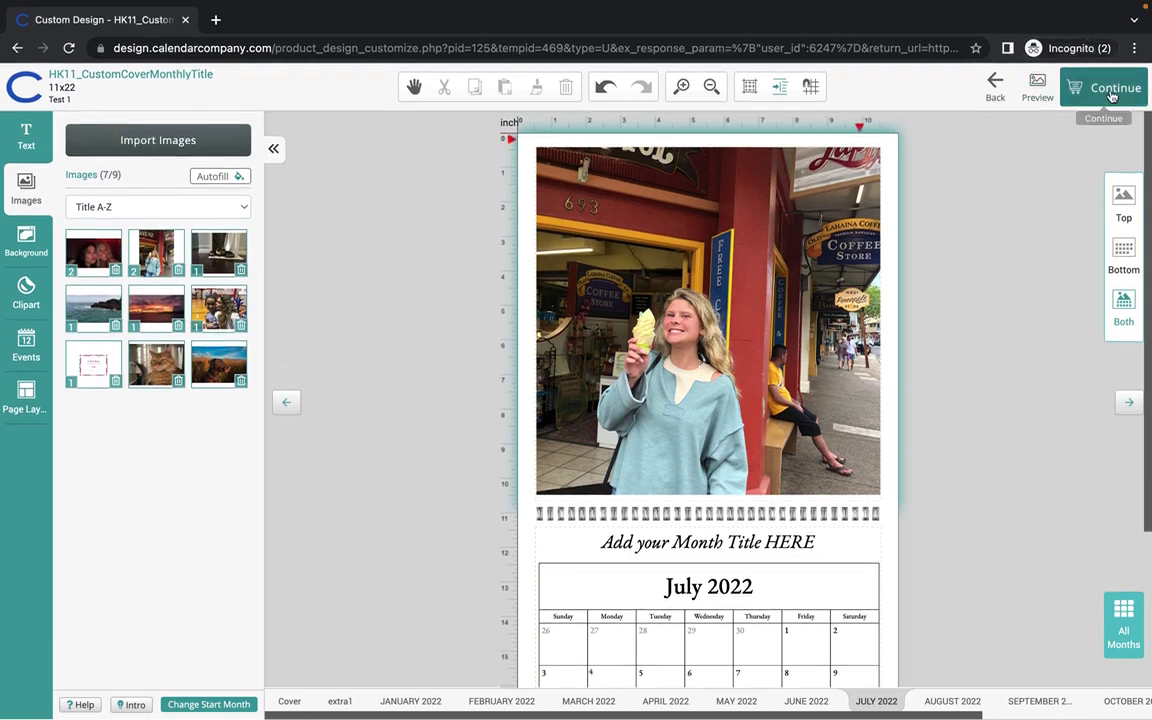
- Save the design under the name "Test 1" and continue past the design preview to the product page
click(1112, 96)
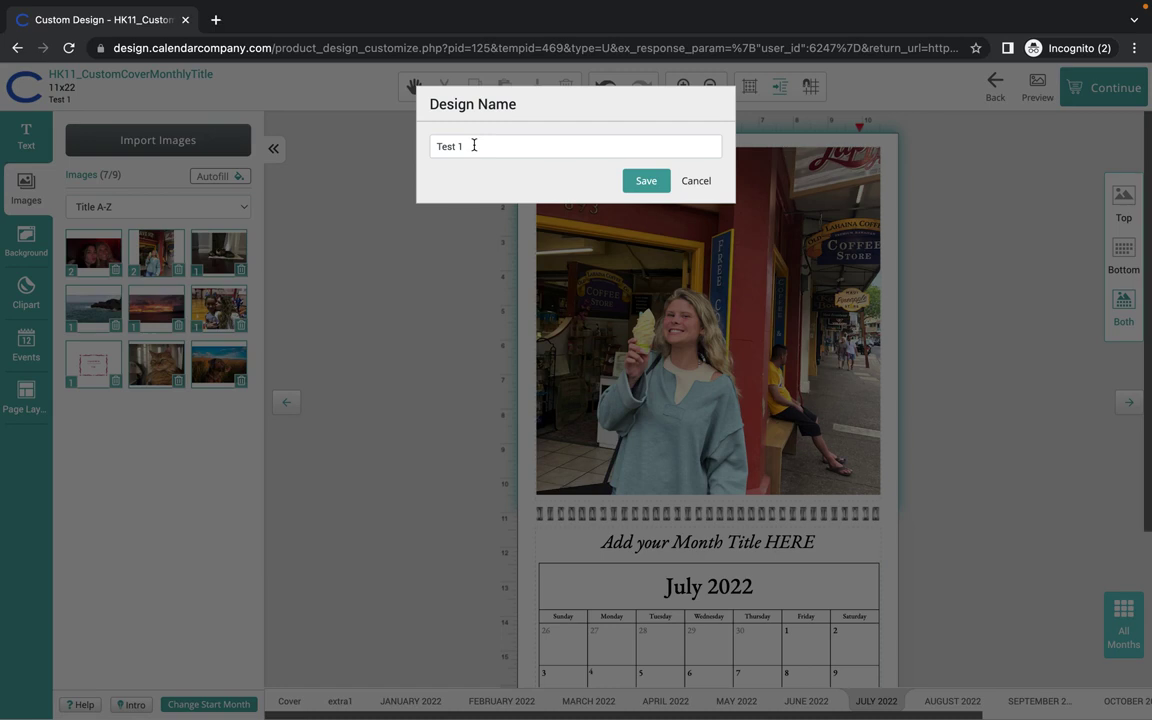
click(646, 181)
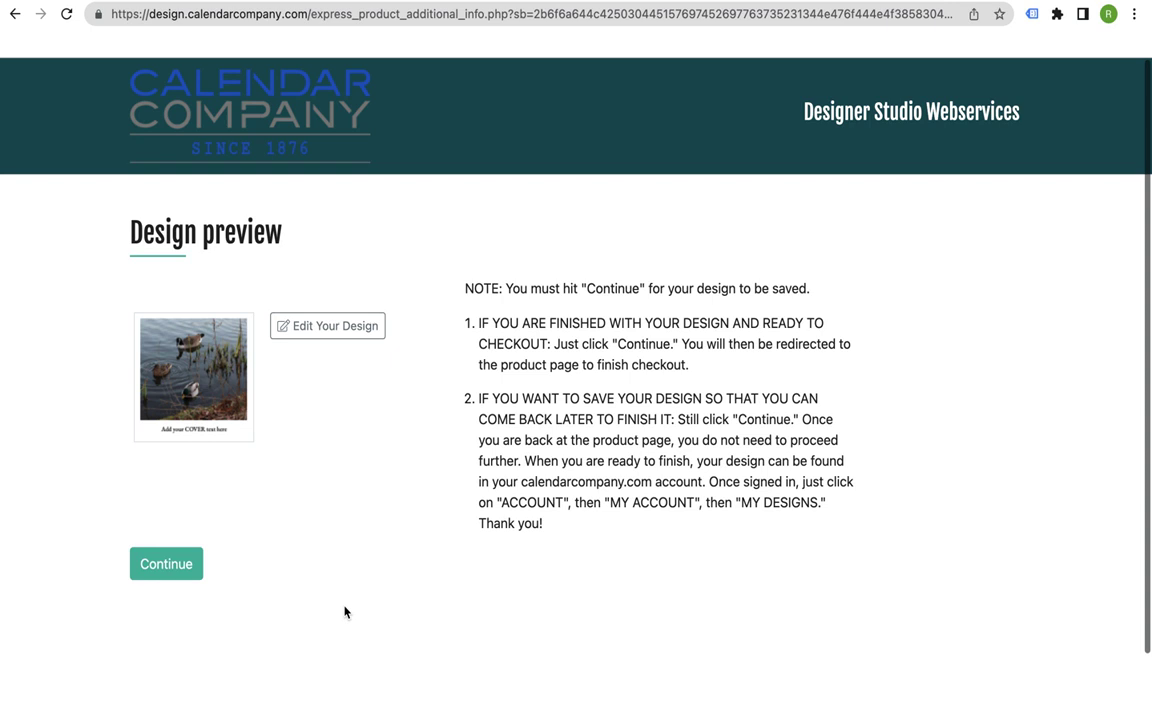
click(184, 566)
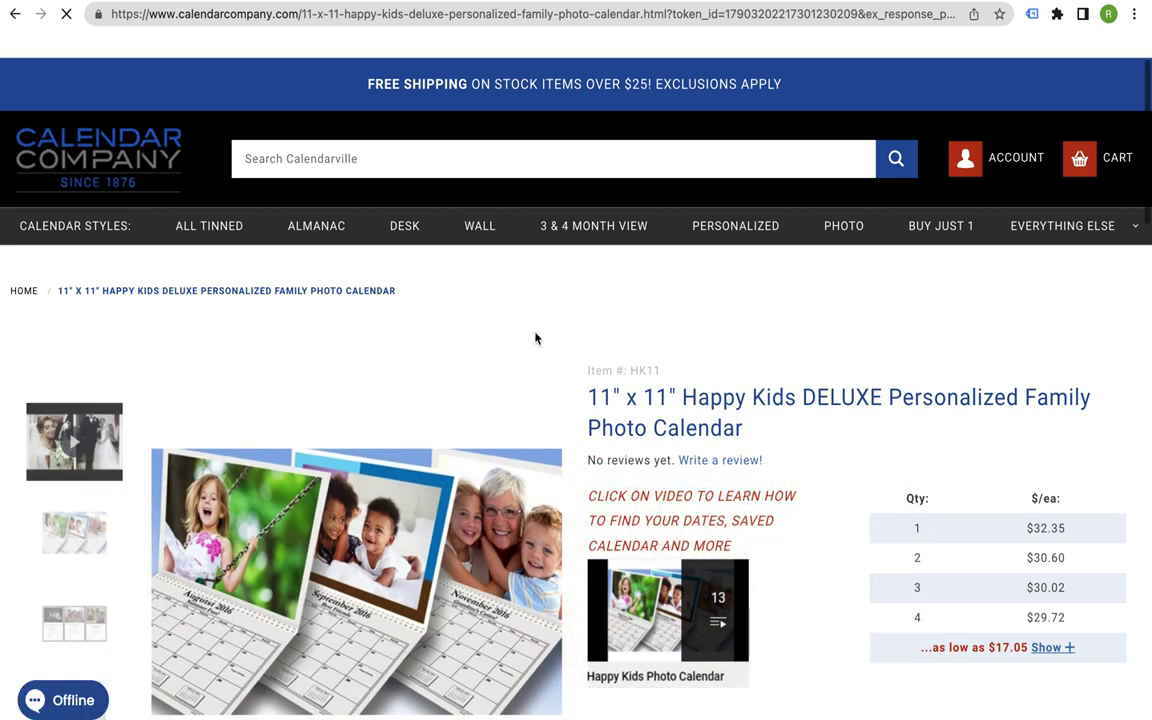
- Choose "Standard Paper Only - no upgrade" as the calendar's paper option
scroll(535, 337, down, 5)
scroll(536, 339, down, 2)
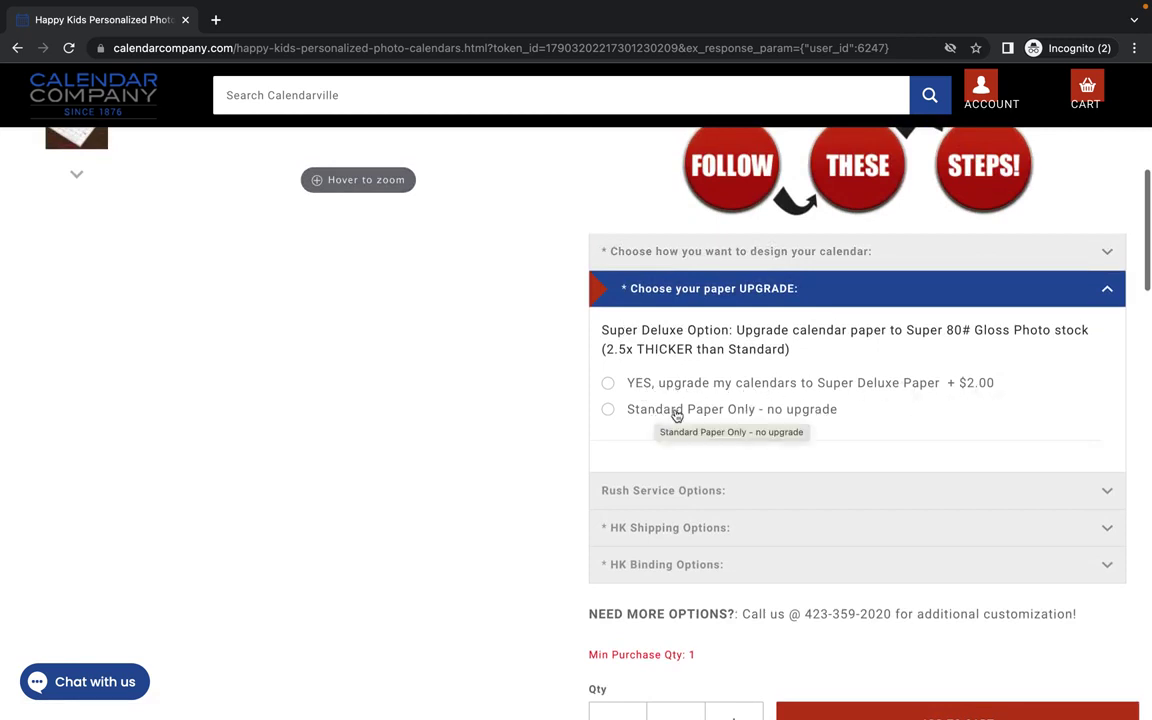
click(608, 410)
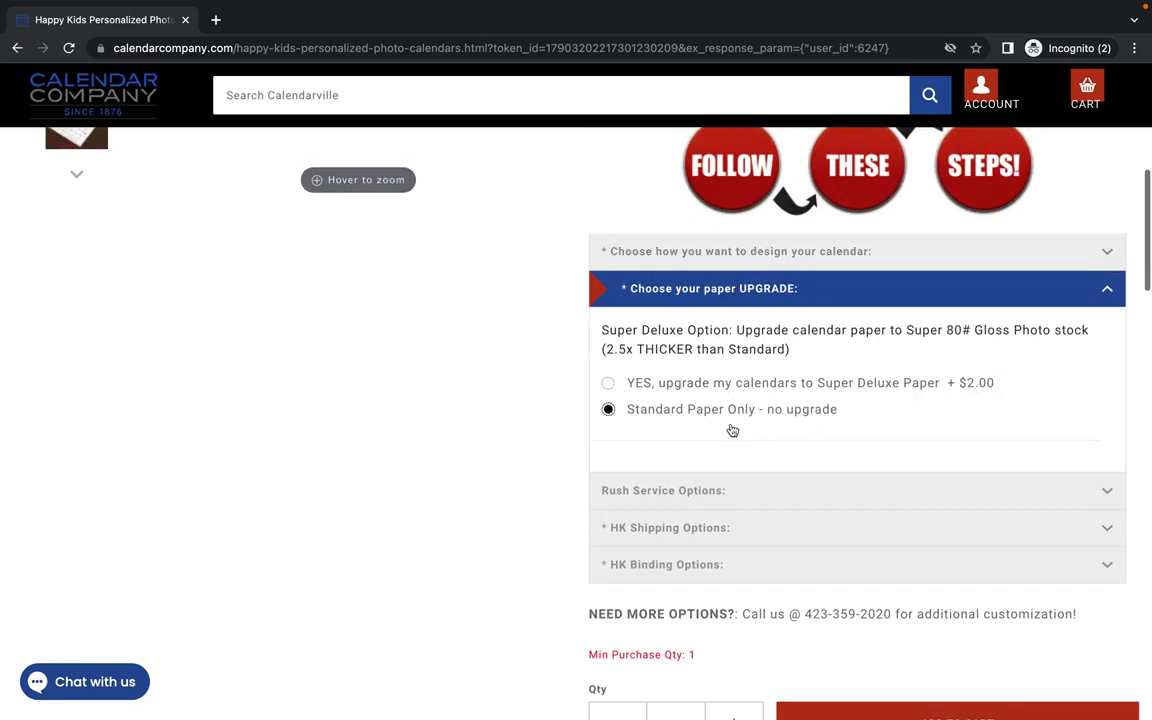
scroll(761, 447, down, 2)
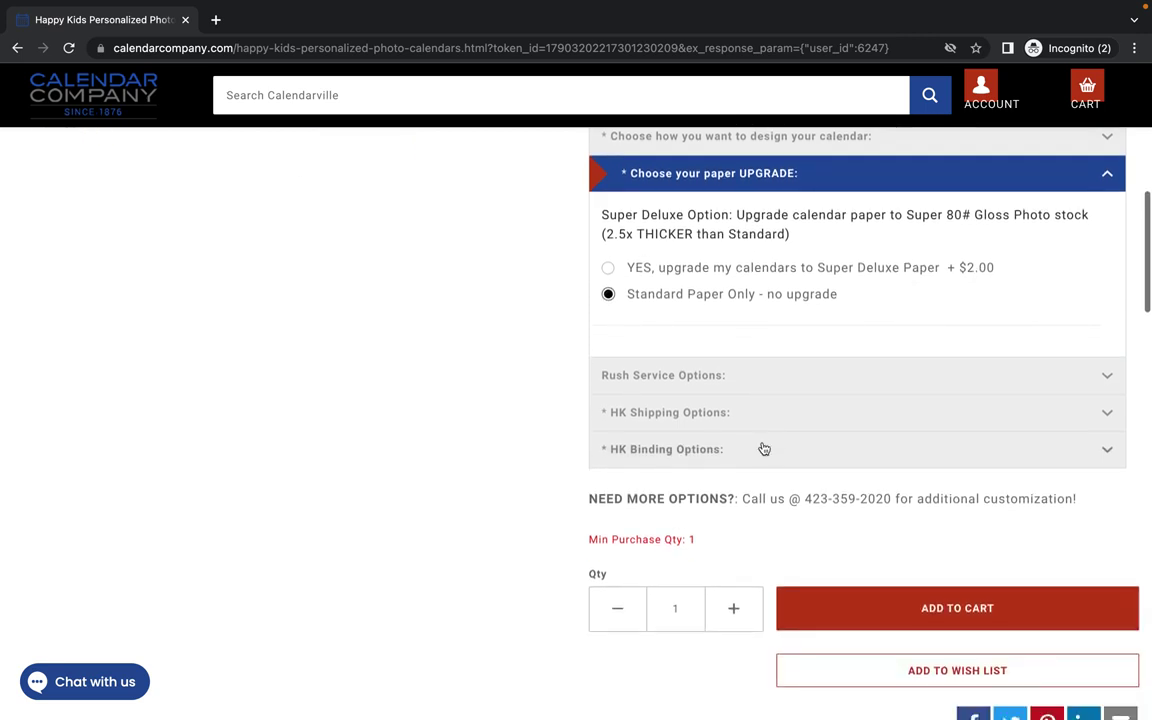
- Choose "Standard Free Shipping" as the calendar's shipping option and "Standard plastic comb binding" as its binding option
click(1107, 377)
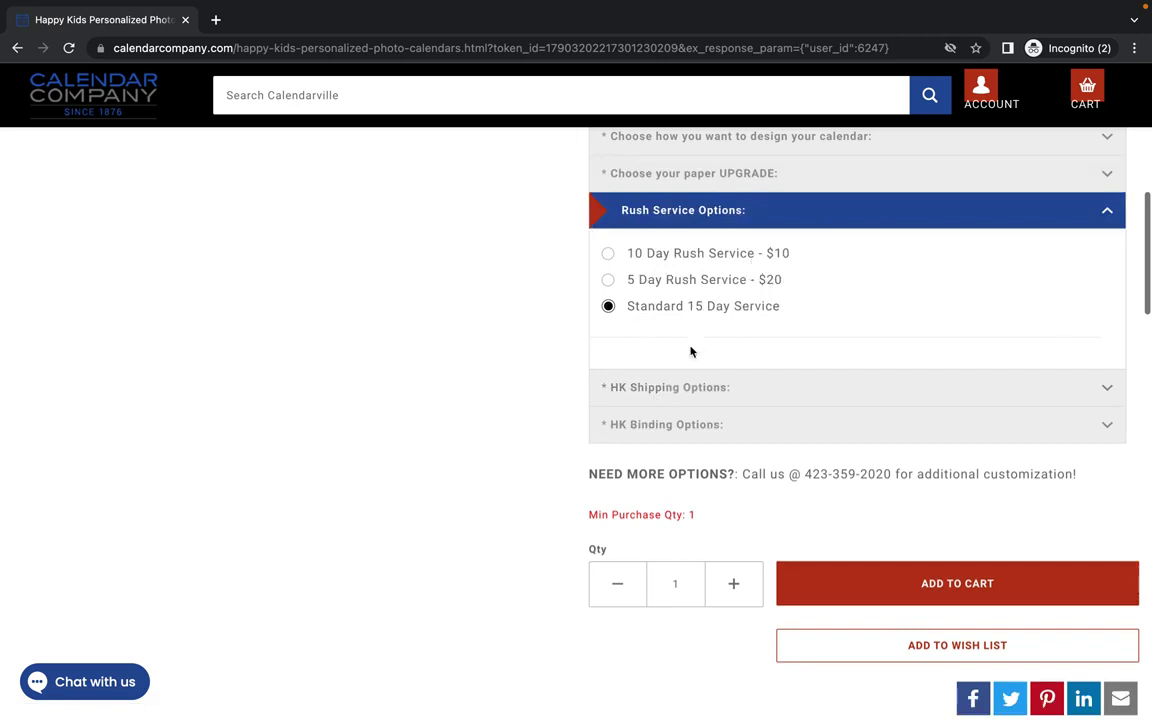
click(1107, 388)
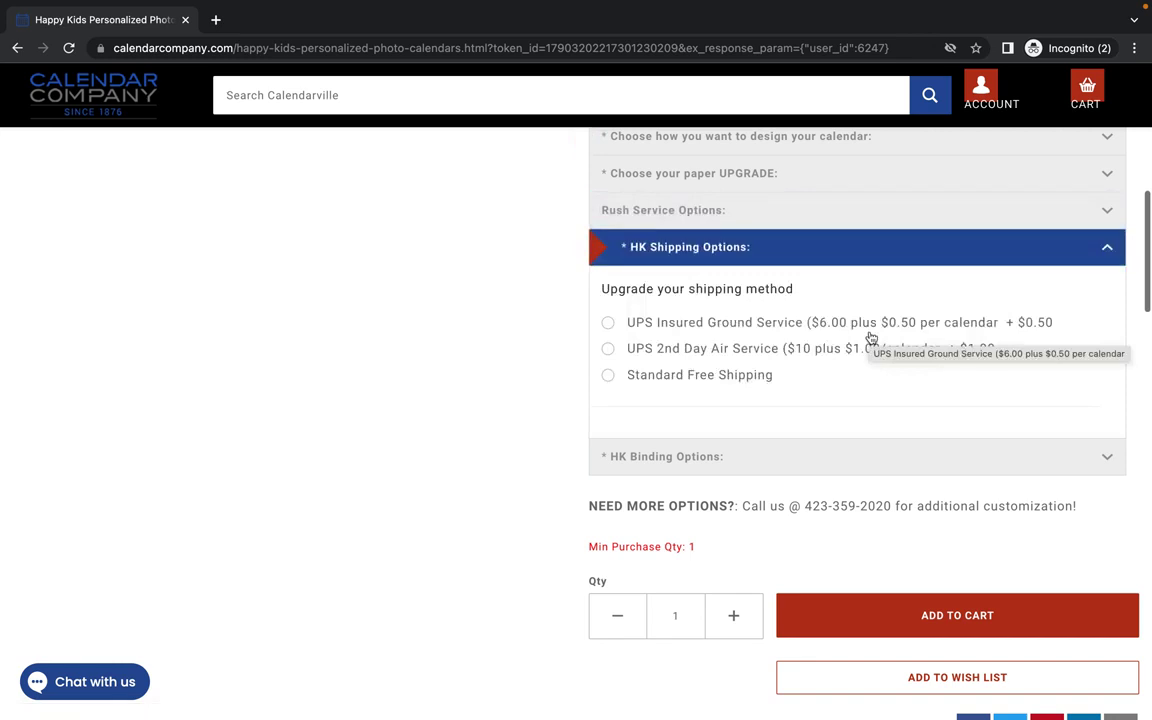
click(608, 377)
scroll(890, 393, down, 1)
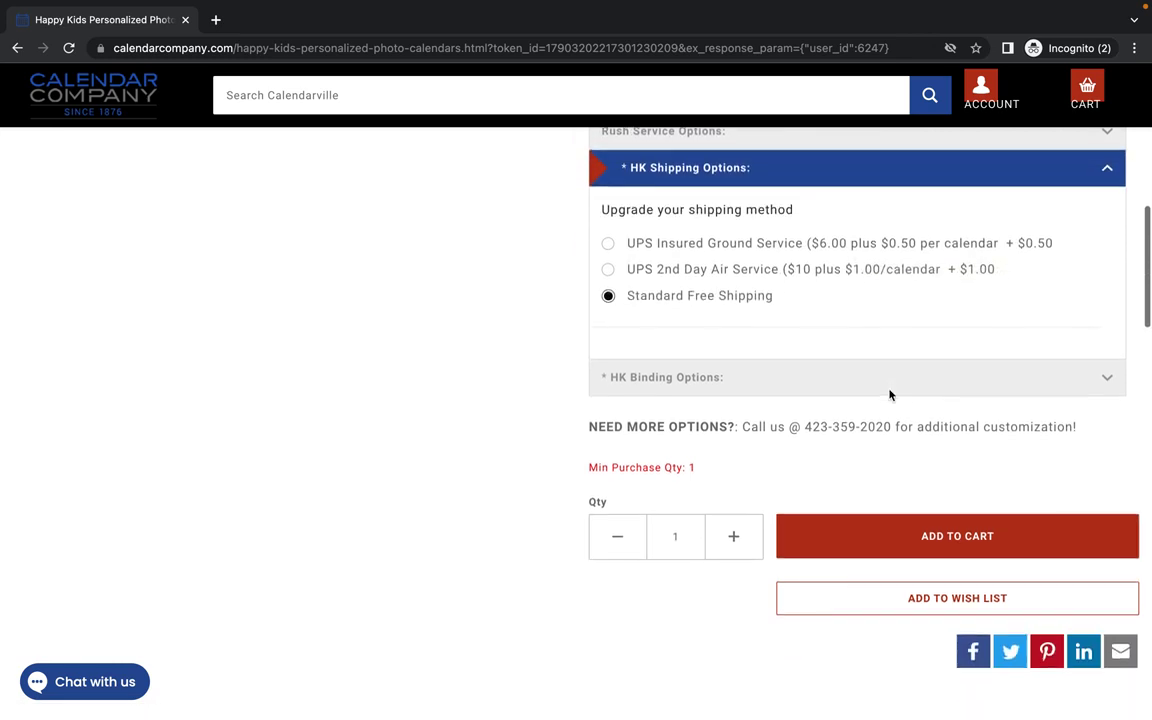
click(1107, 381)
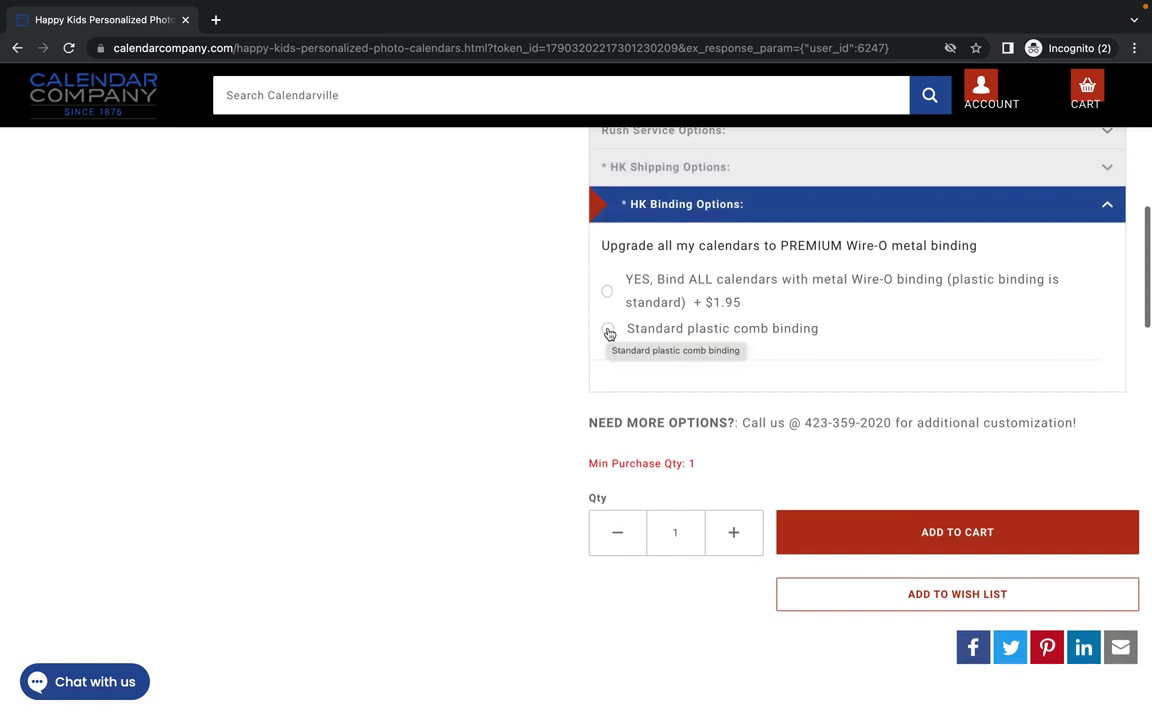
click(609, 331)
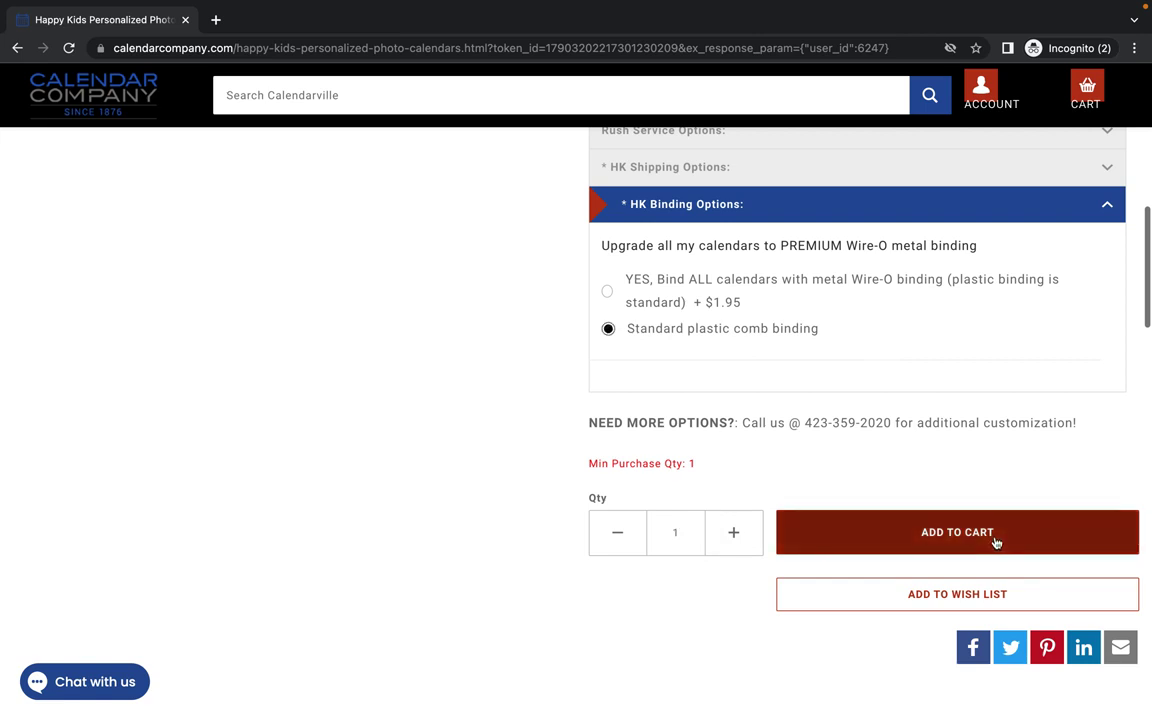
- Raise the order quantity to 5 and lower it to 3
click(734, 534)
click(734, 534)
click(734, 535)
click(734, 536)
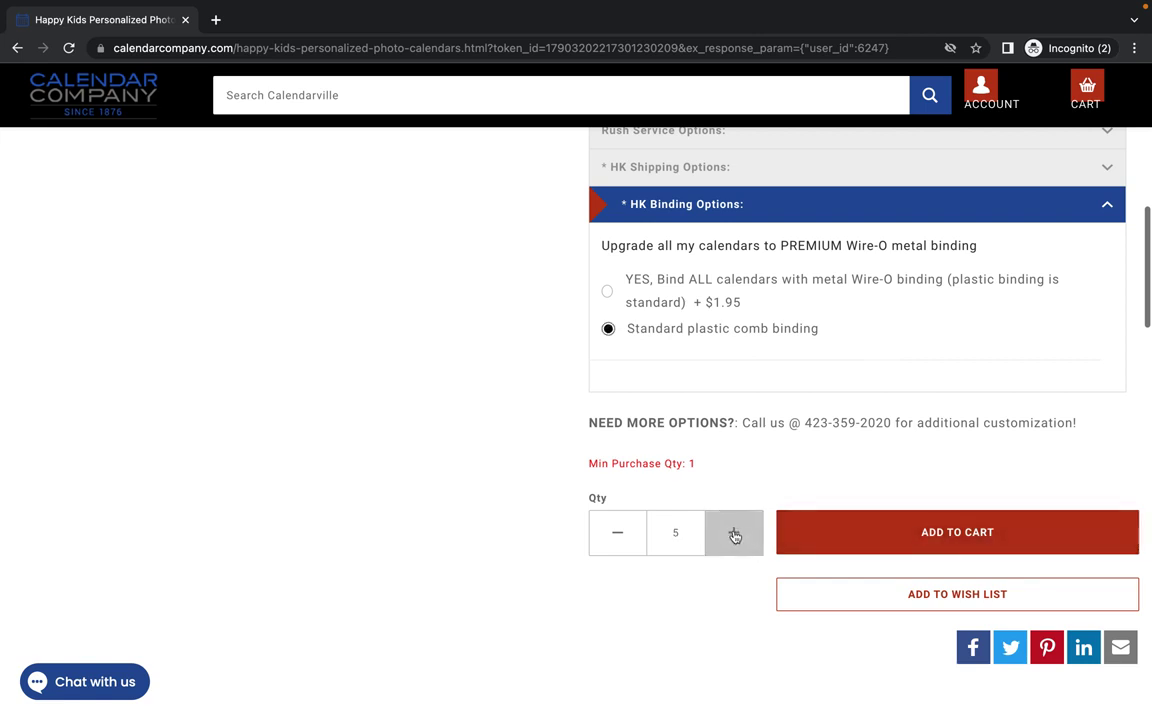
click(621, 539)
click(619, 538)
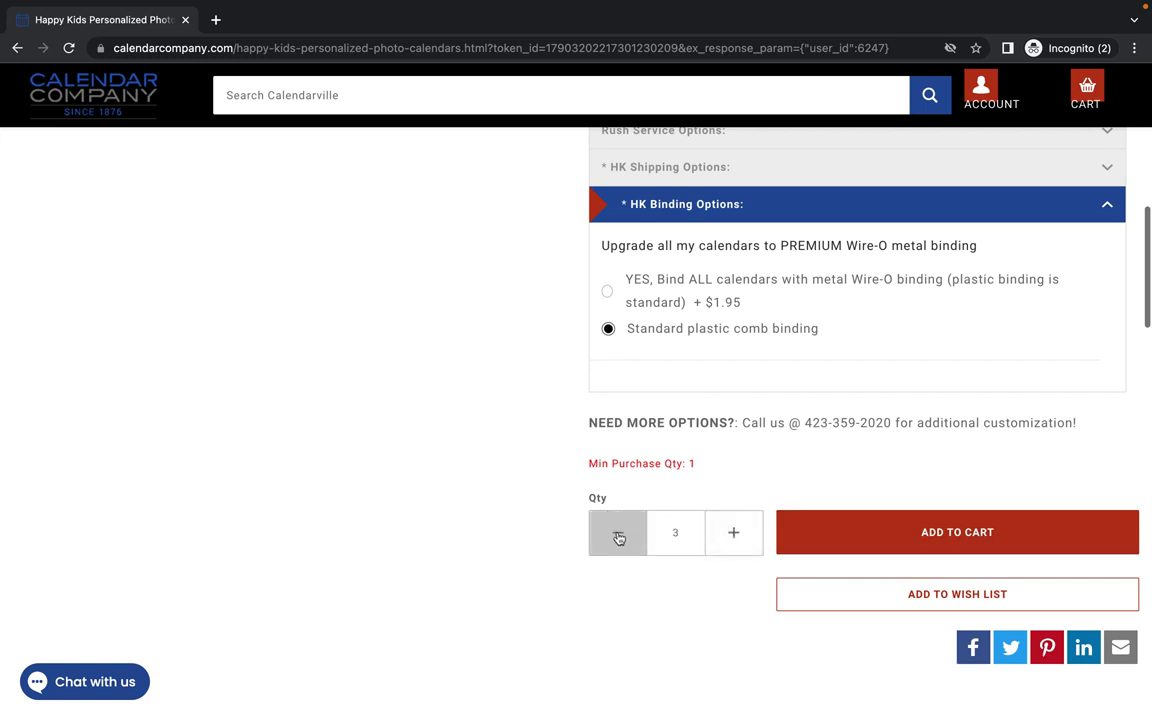
- Set the calendar's order quantity to 4
drag(689, 532, 661, 532)
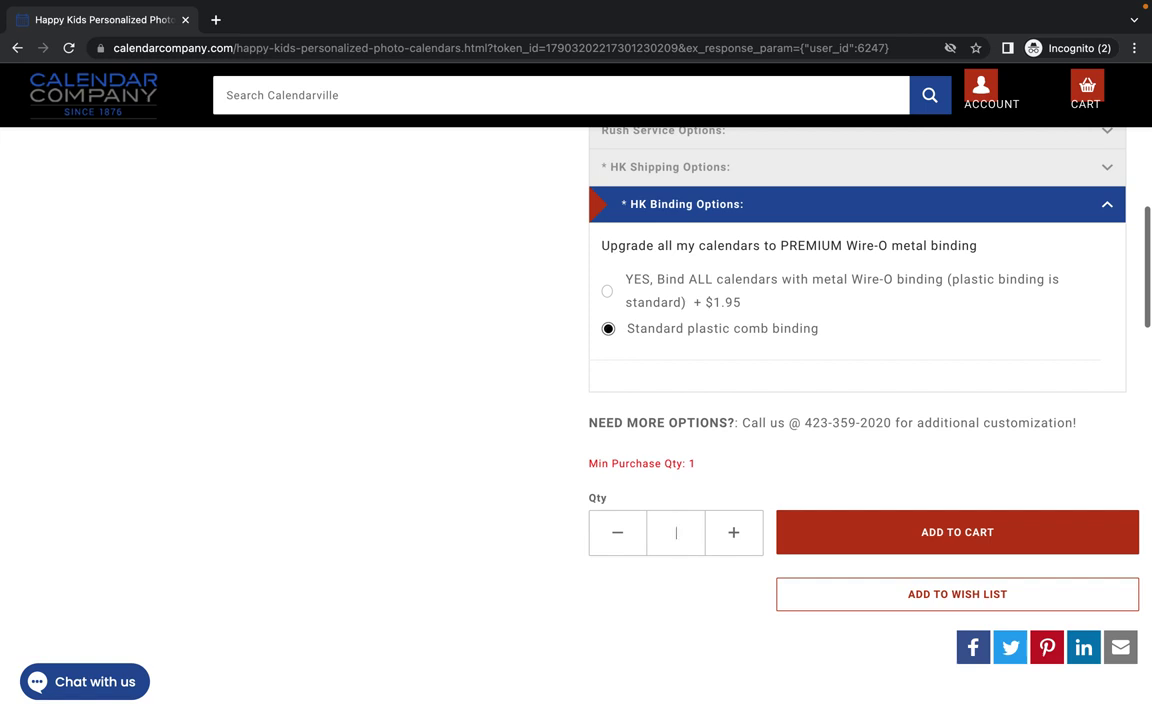
key(BackSpace)
text(4)
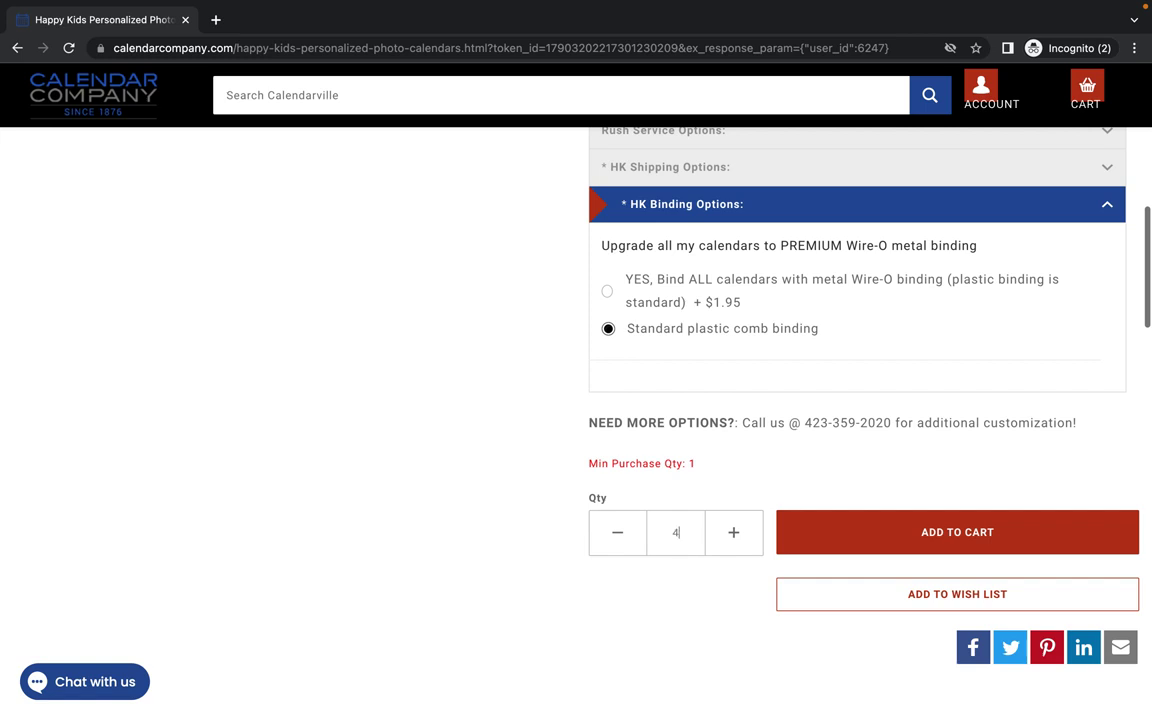
- Add the calendars to the cart and open the full cart page to review the order
click(977, 539)
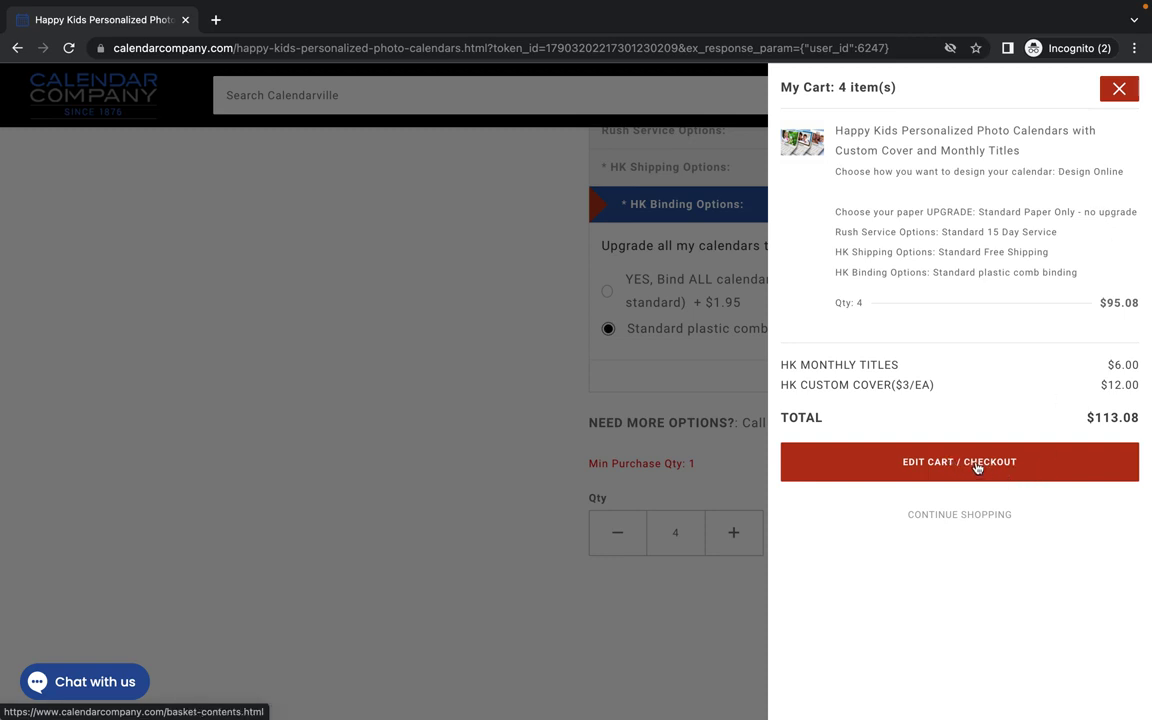
click(976, 467)
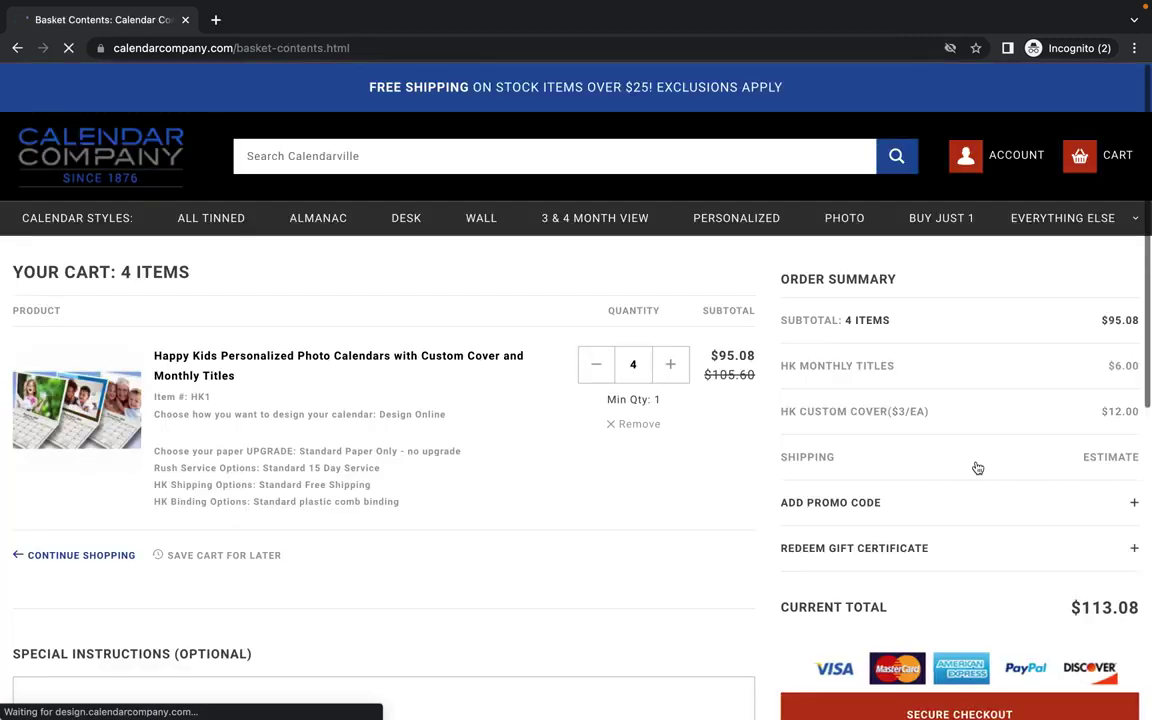
scroll(965, 470, down, 1)
scroll(965, 470, down, 3)
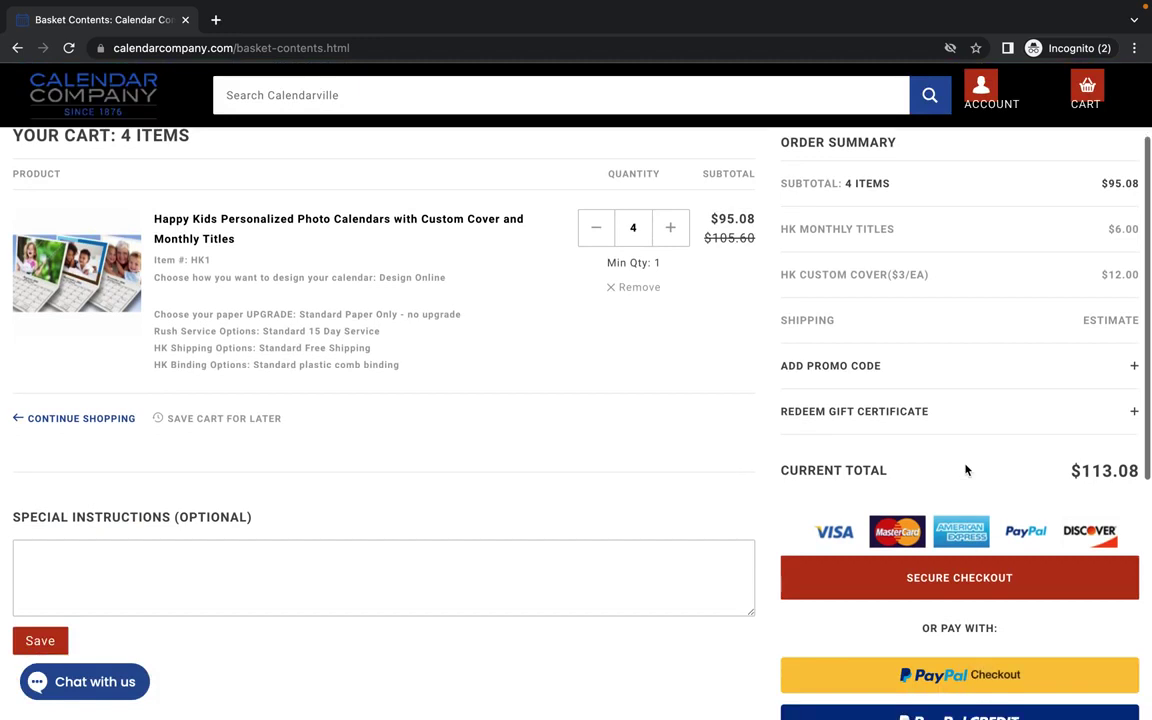
scroll(965, 470, up, 1)
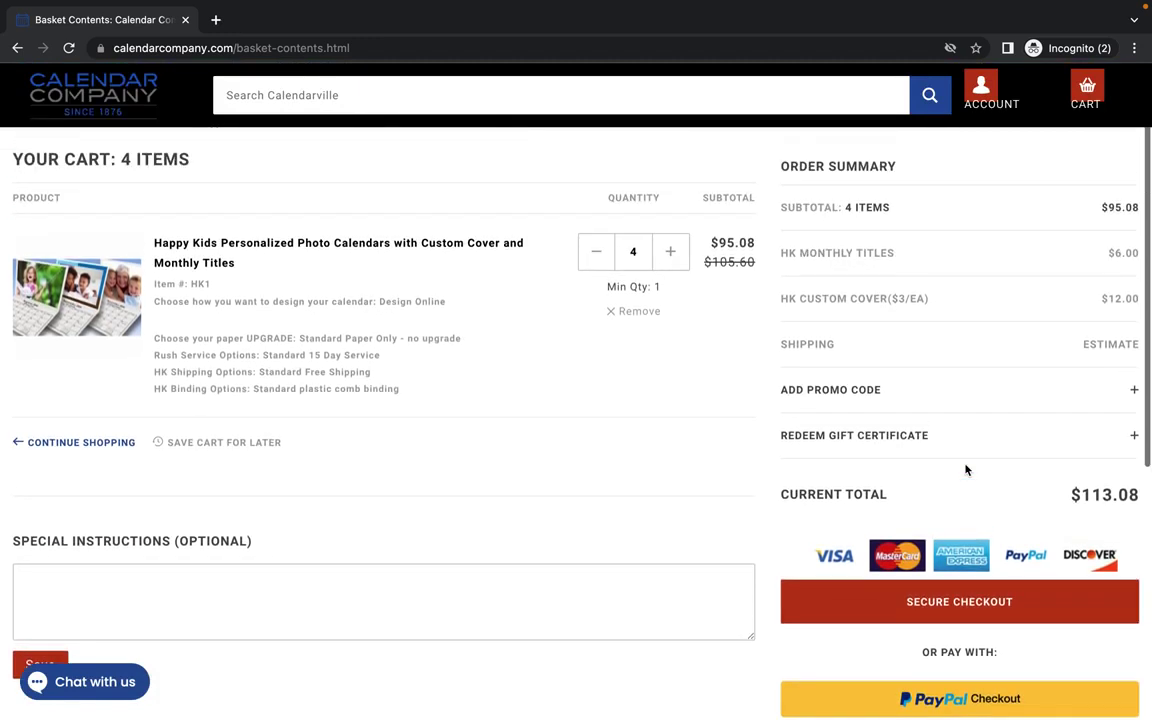
scroll(966, 470, down, 2)
scroll(966, 470, up, 1)
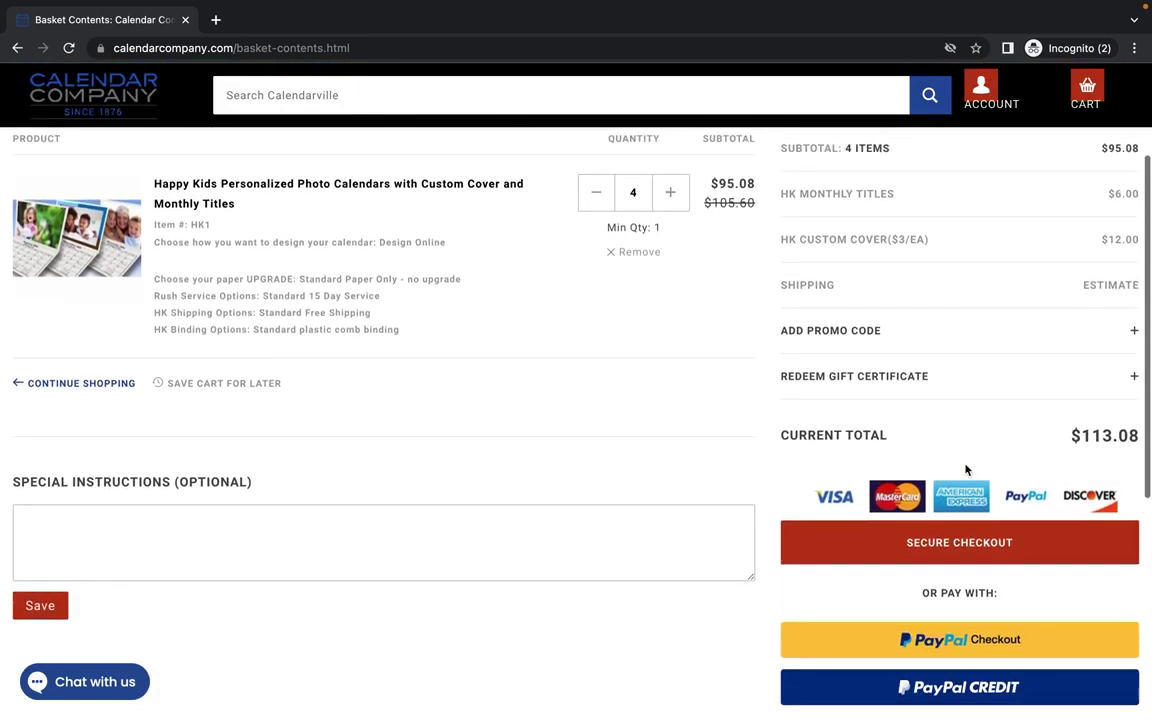
scroll(966, 470, up, 1)
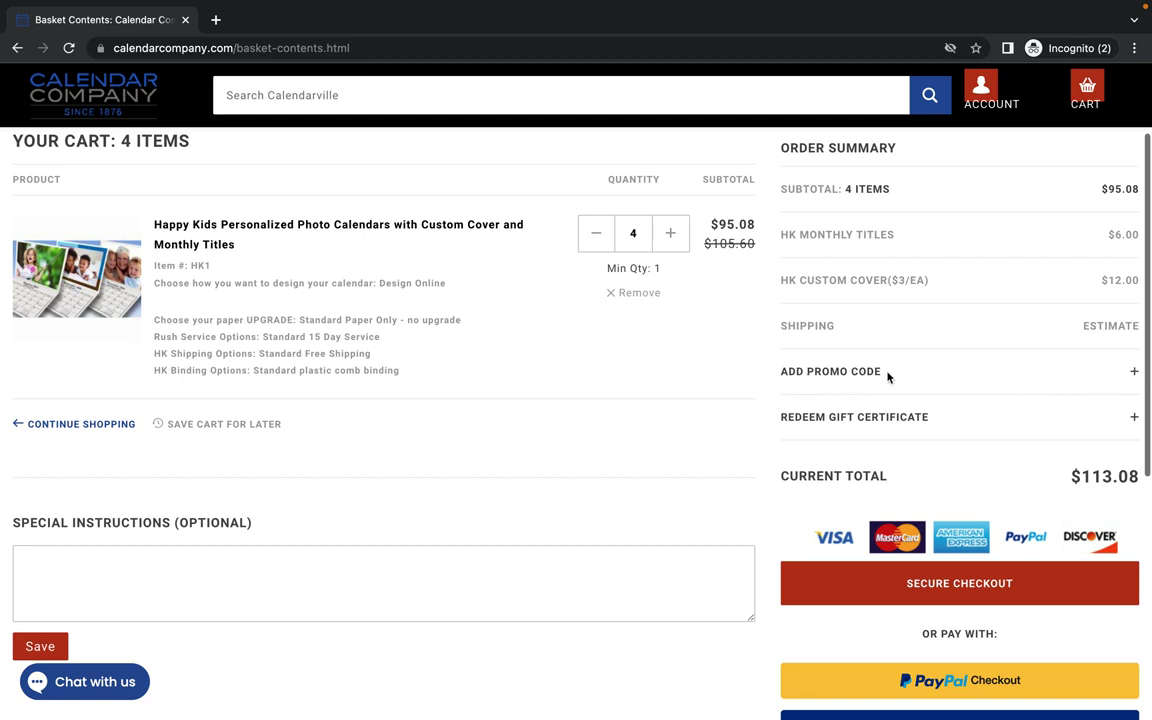
- Expand the promo code entry in the order summary and proceed to secure checkout
click(1131, 372)
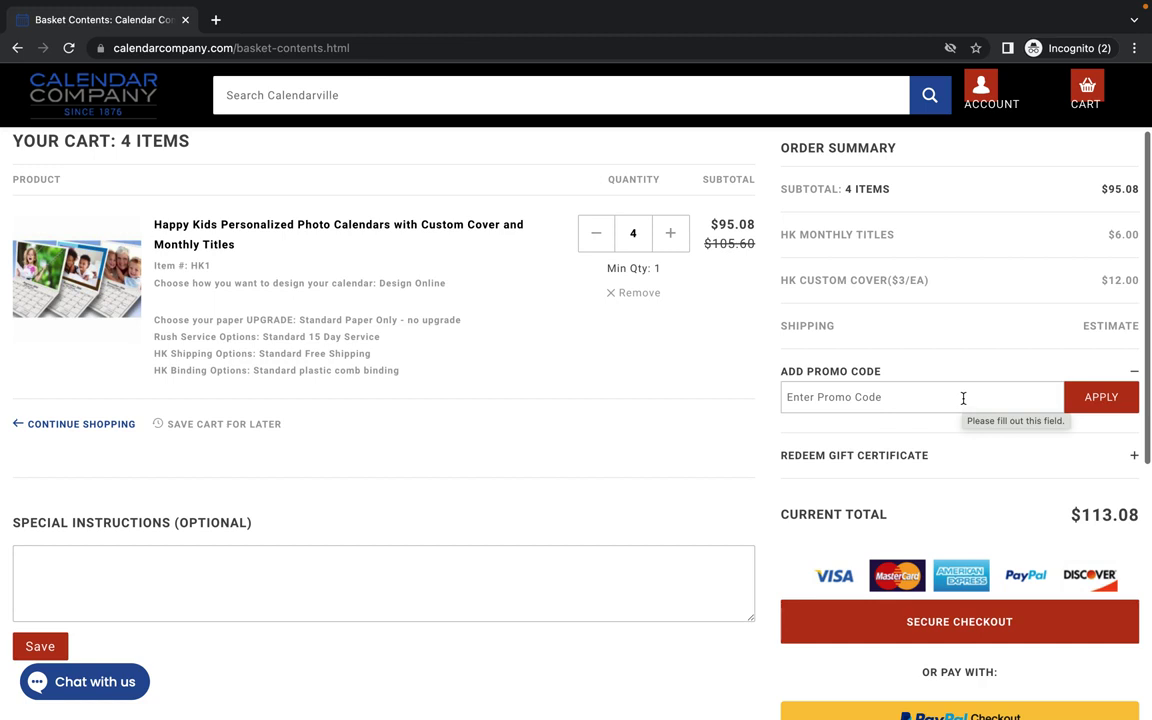
click(876, 396)
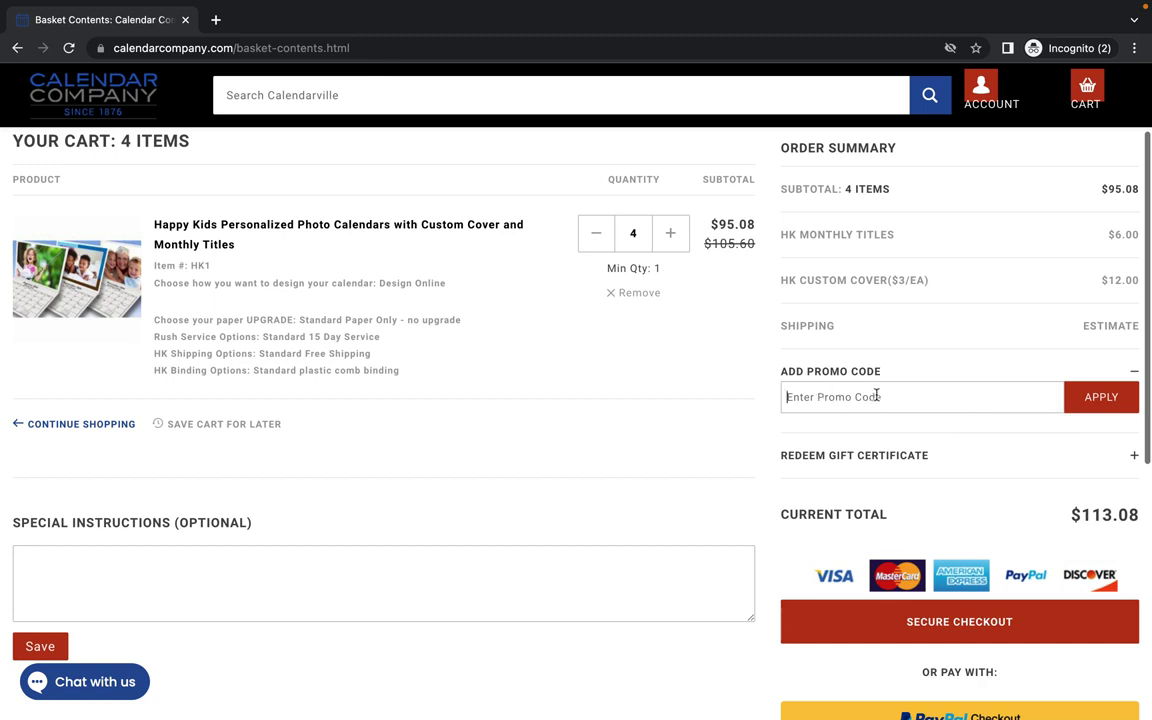
scroll(1118, 484, down, 1)
scroll(1118, 484, down, 2)
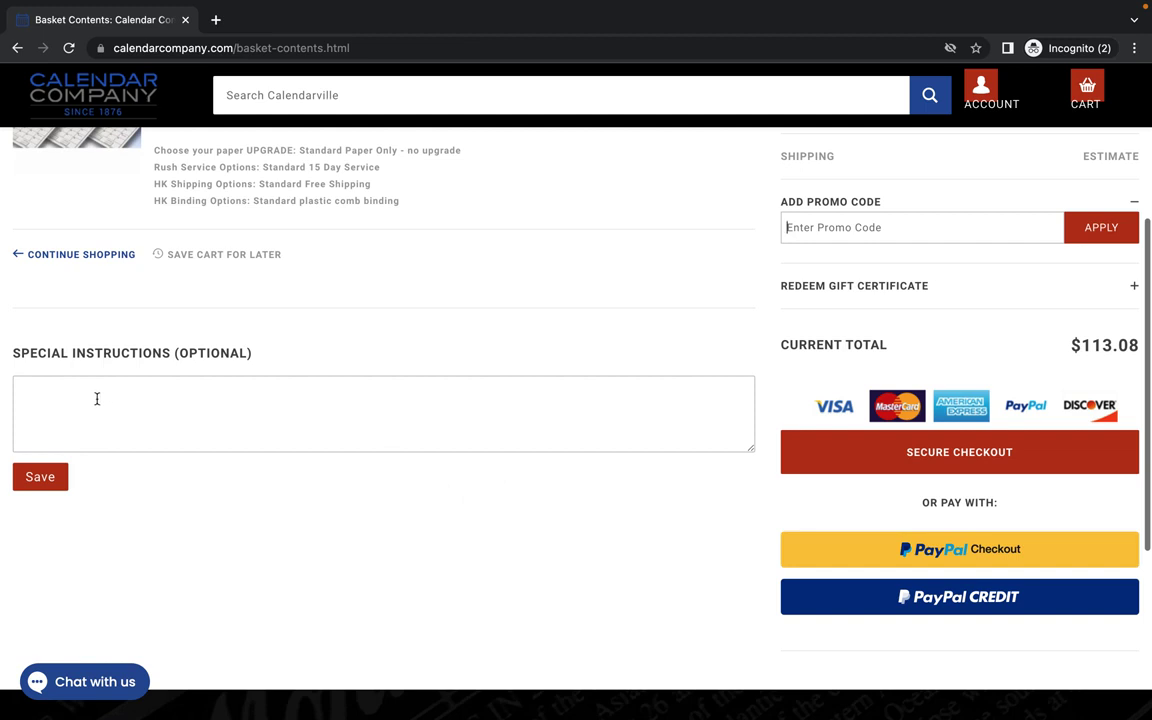
click(973, 462)
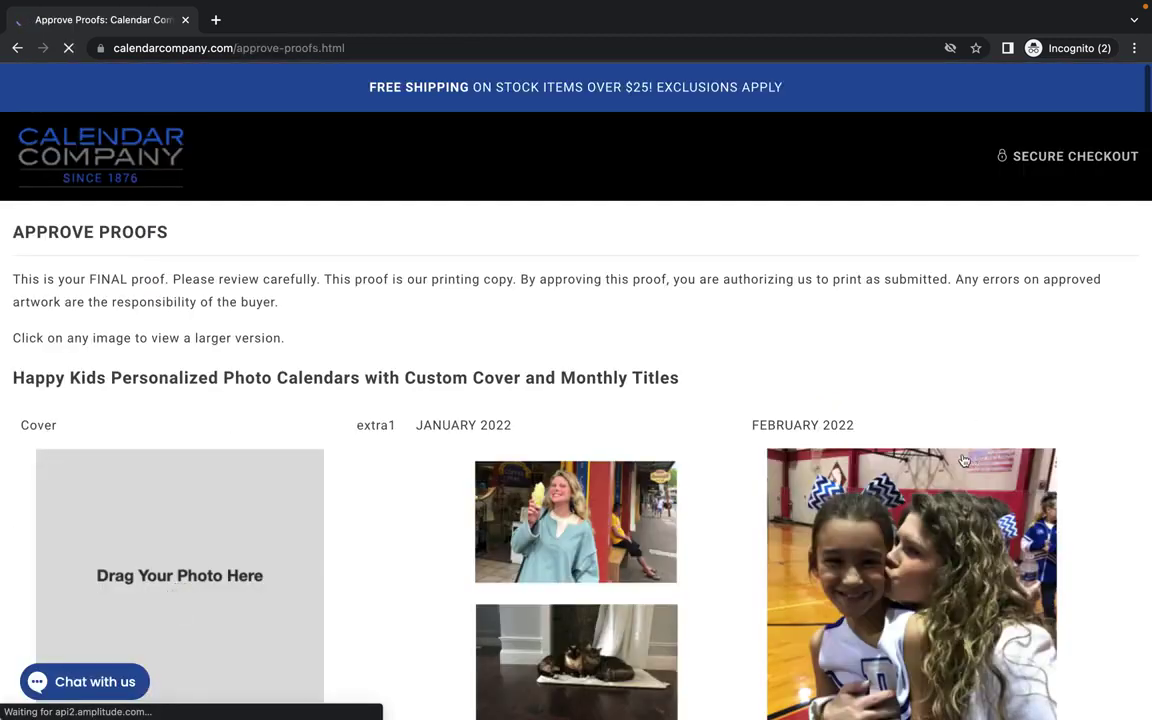
- Review the final proofs from the cover through December 2022, approve them all and continue with checkout
scroll(954, 376, down, 3)
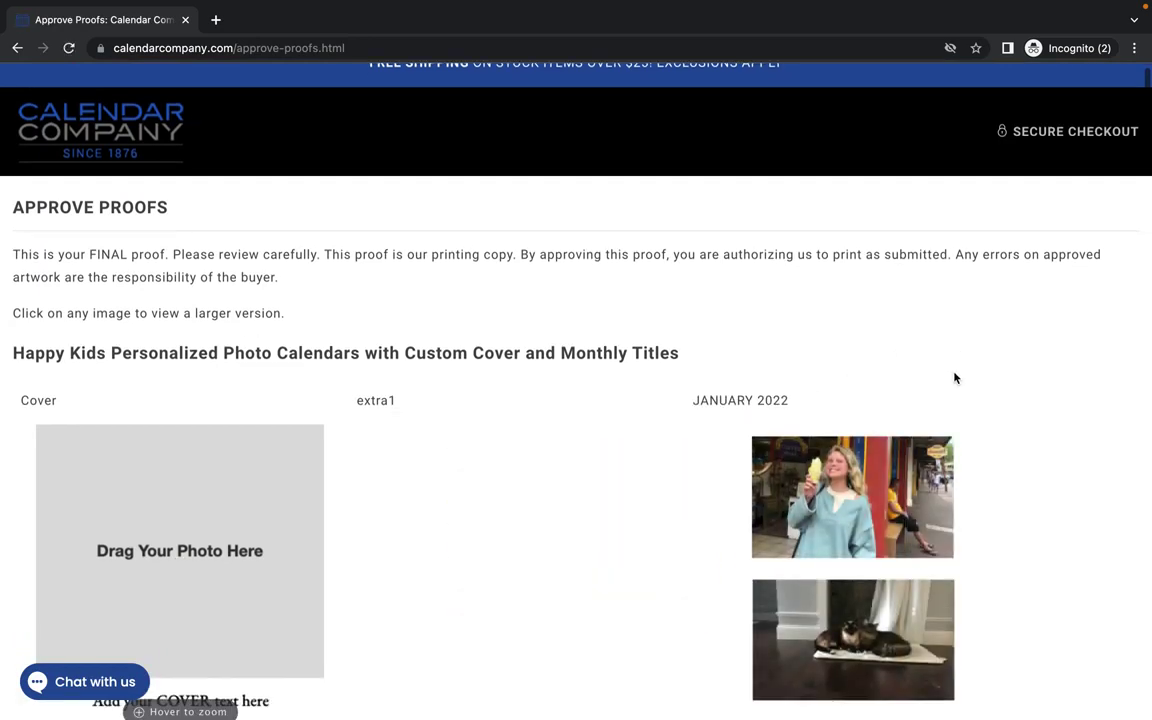
scroll(954, 377, down, 5)
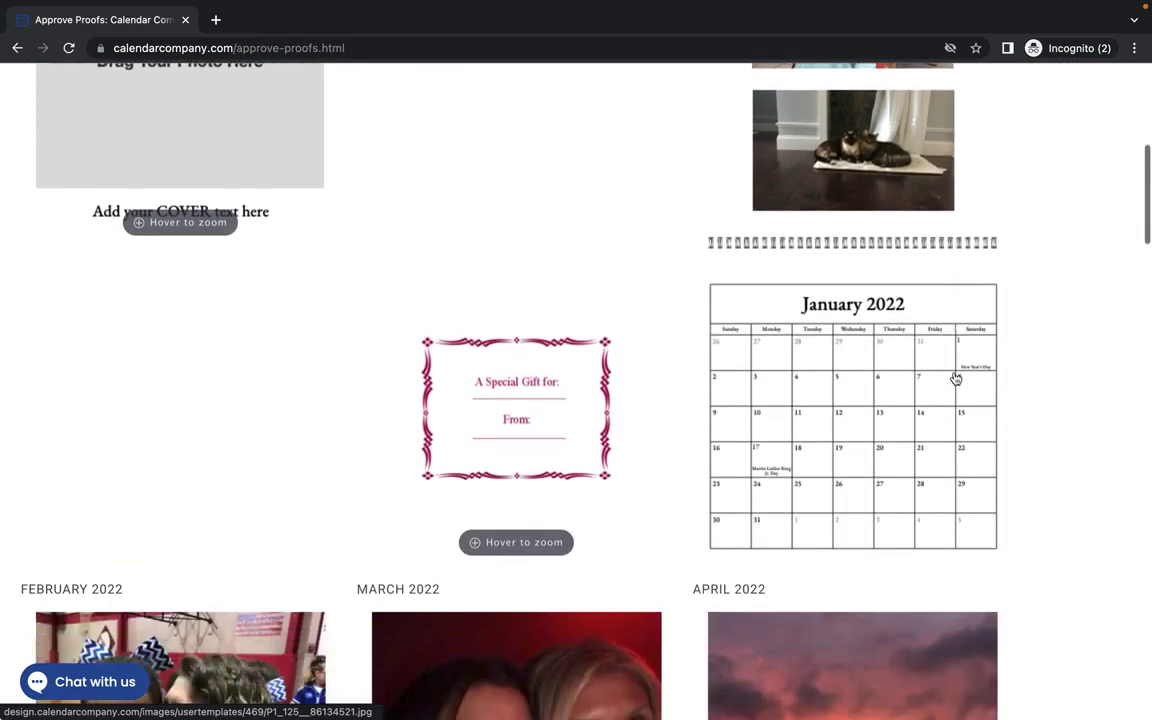
scroll(954, 377, down, 7)
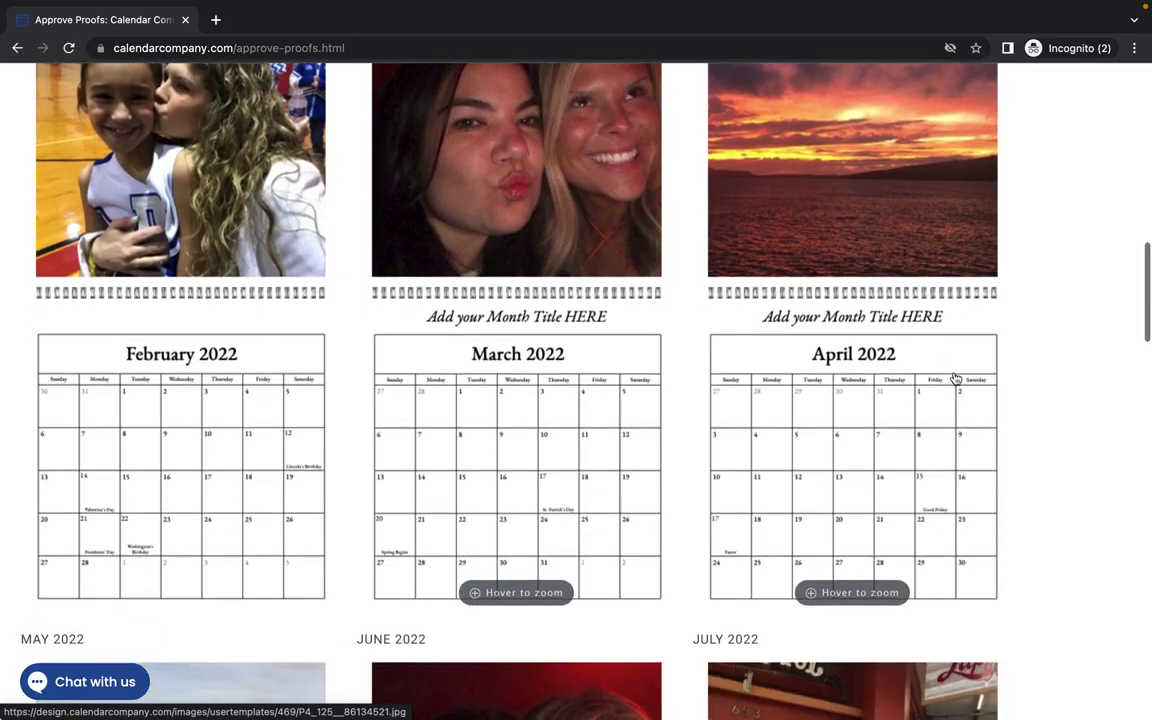
scroll(954, 377, down, 9)
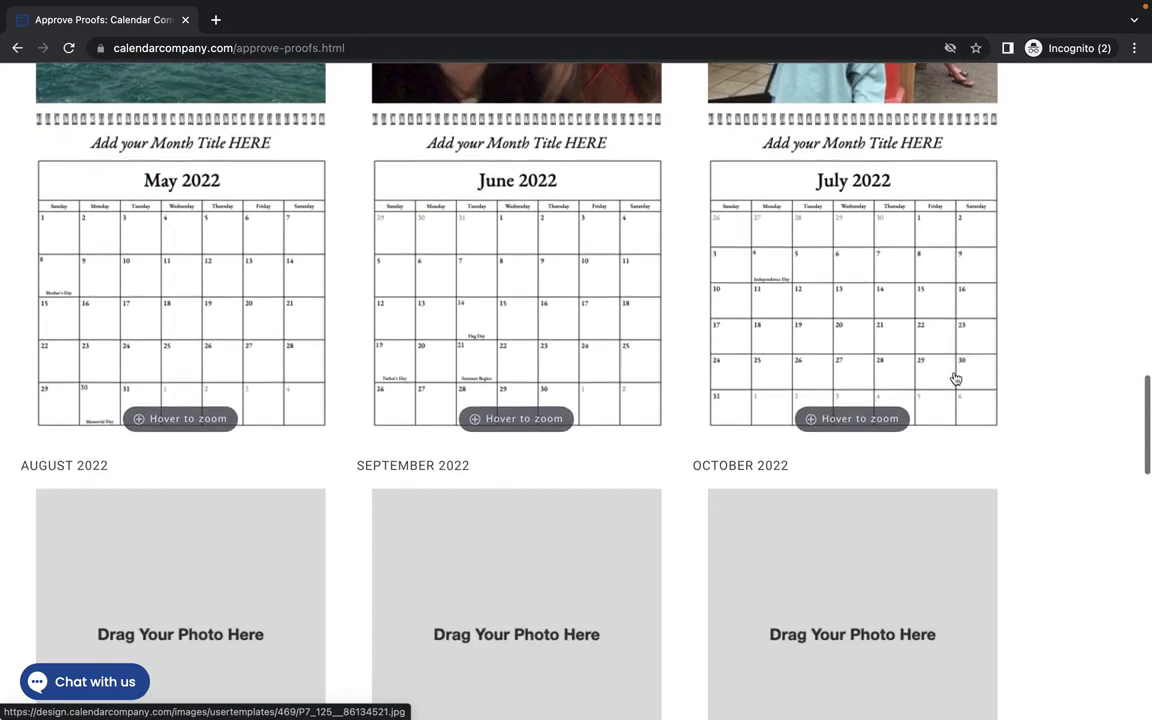
scroll(955, 378, down, 11)
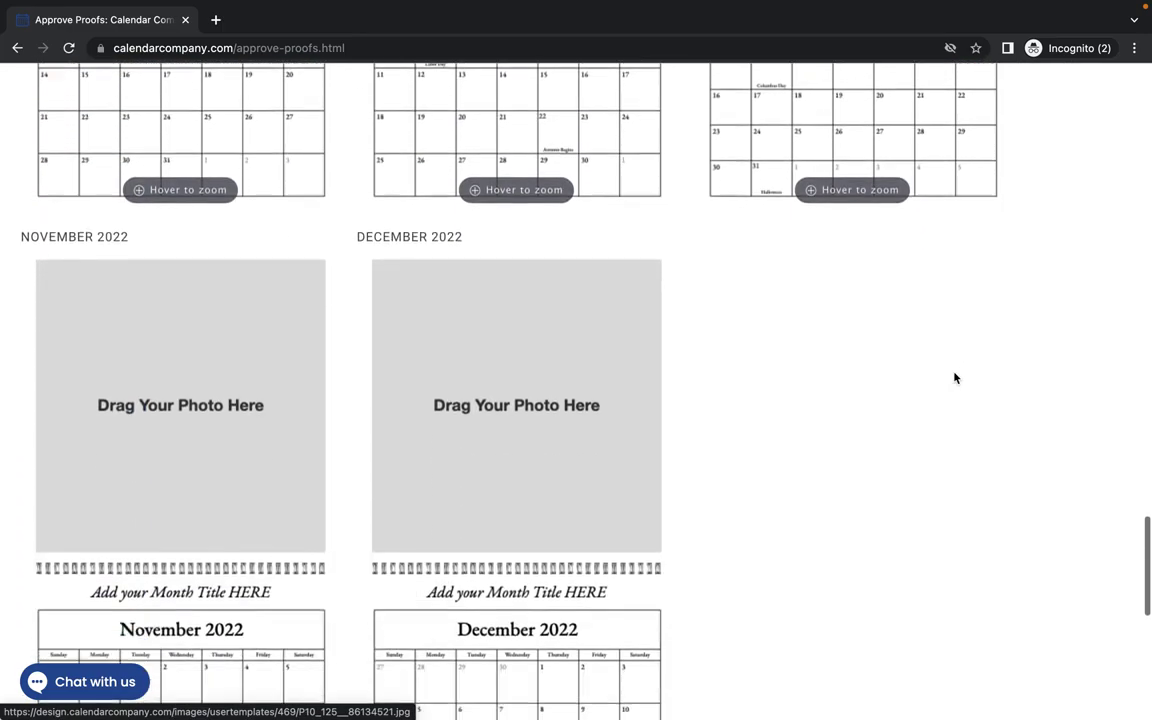
scroll(954, 377, down, 3)
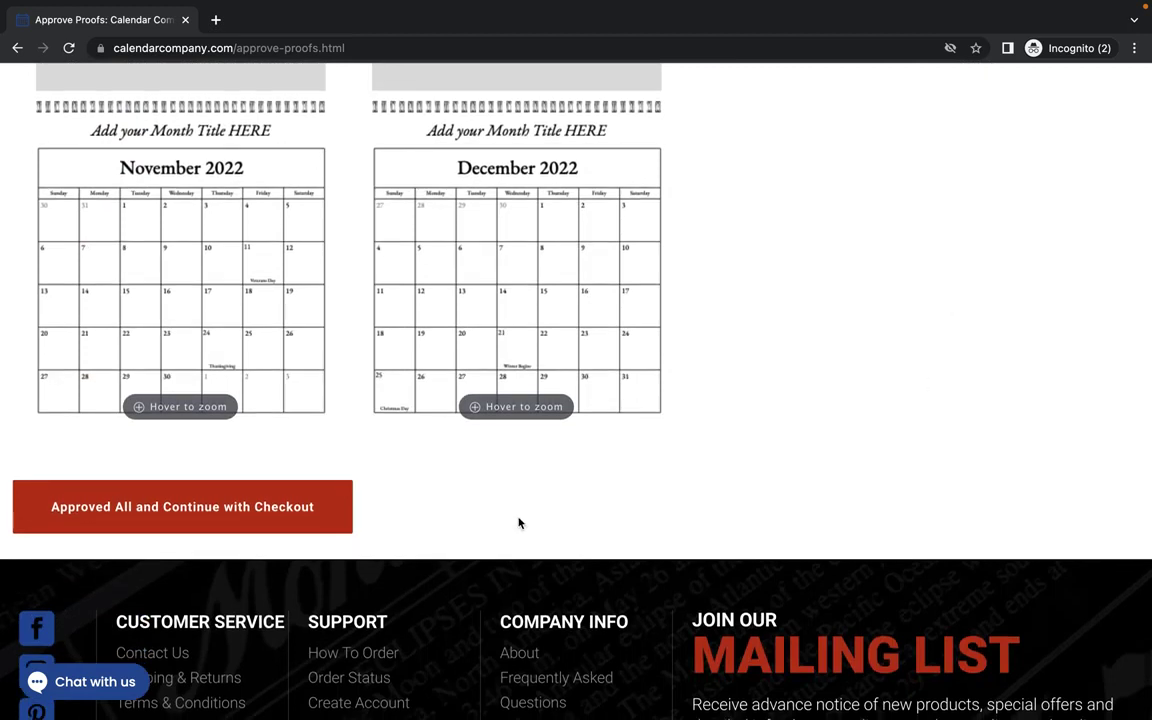
click(212, 511)
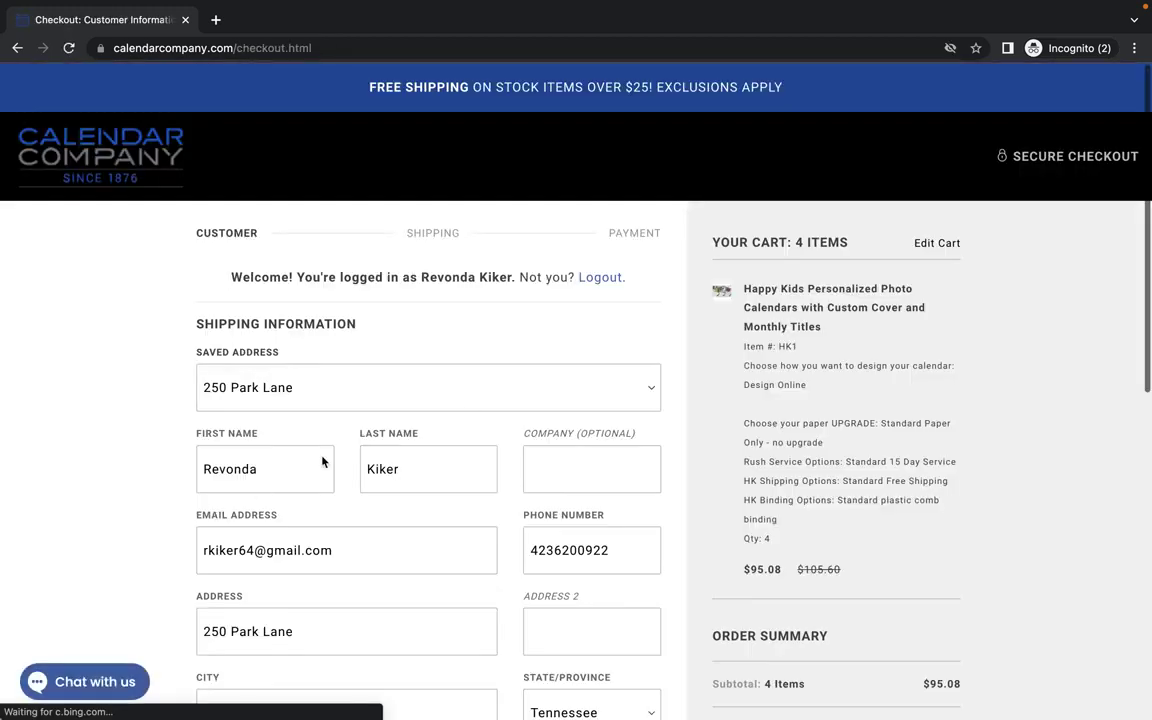
- Examine the shipping and billing information and the order summary on the checkout's customer page
scroll(411, 447, down, 1)
scroll(411, 447, down, 5)
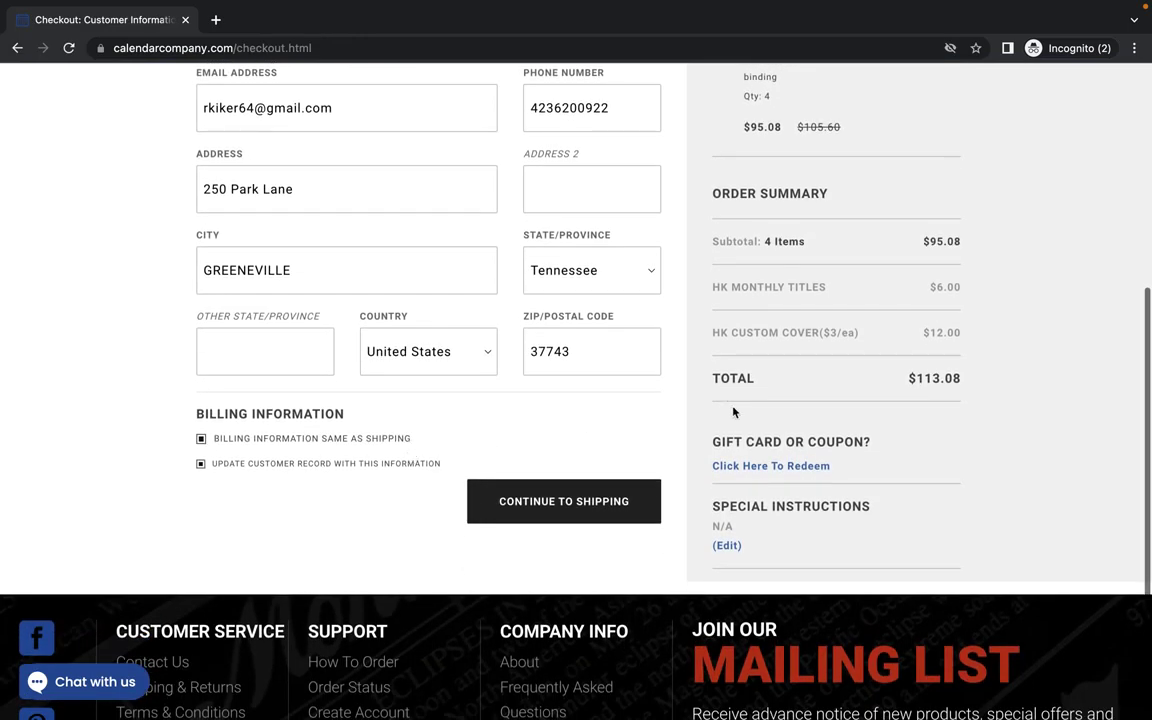
scroll(861, 424, up, 3)
scroll(861, 424, up, 3)
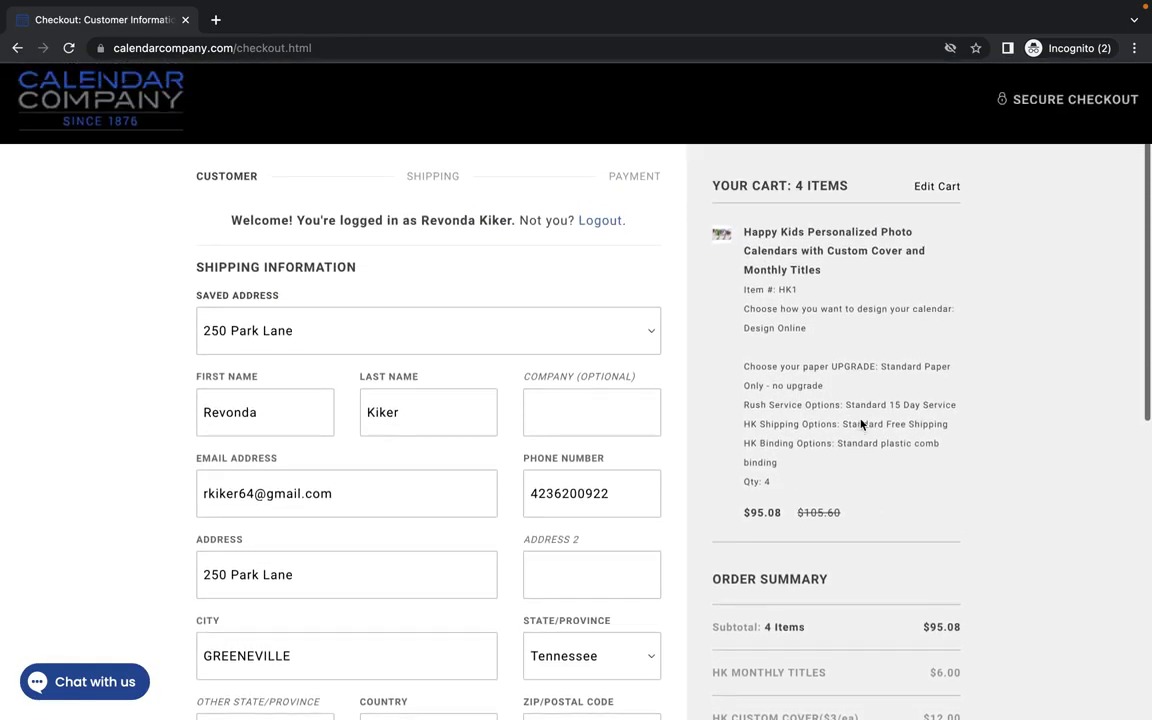